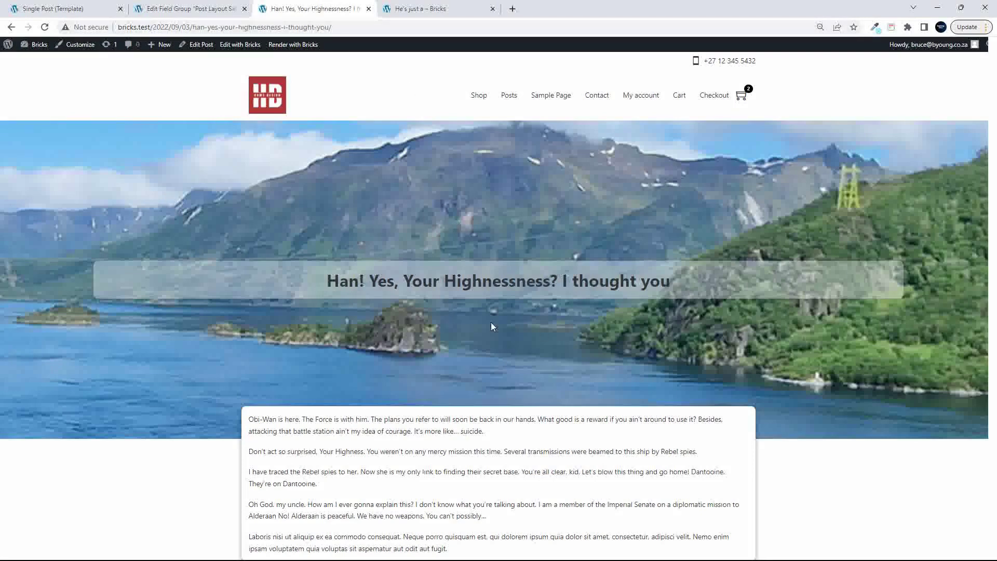
- Compare with the He's just a post, then open the Han! Yes post for editing
left_click(431, 8)
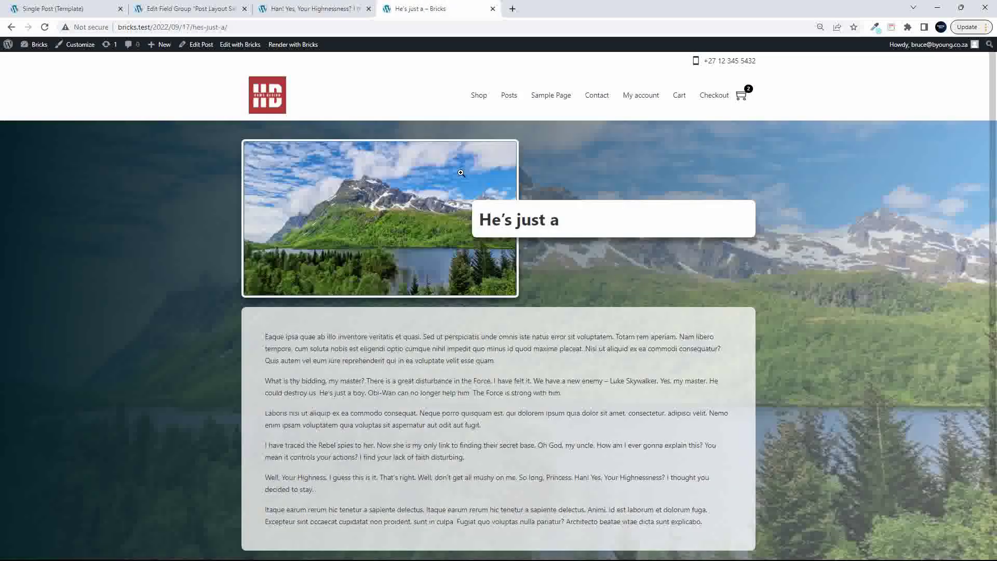
left_click(307, 6)
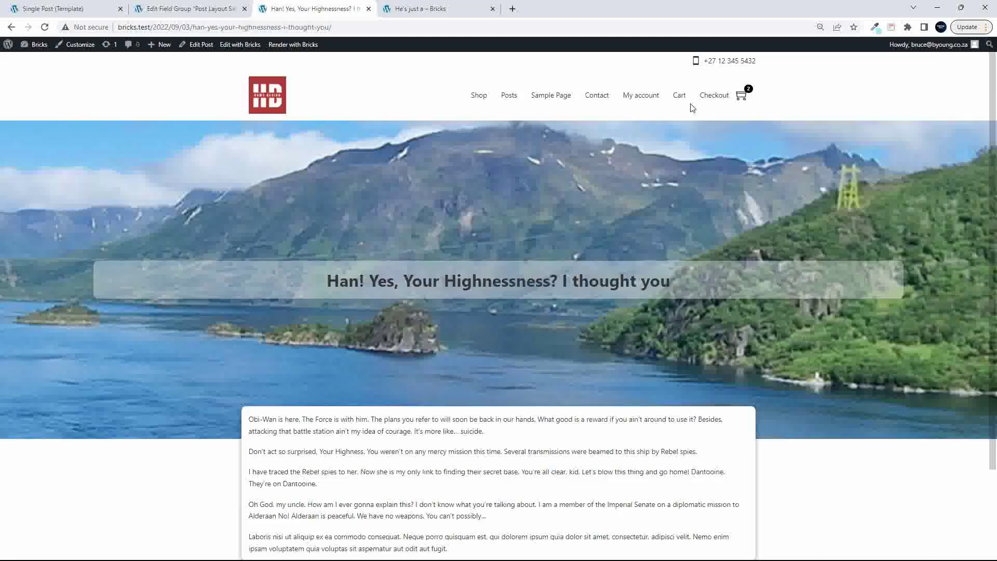
left_click(196, 46)
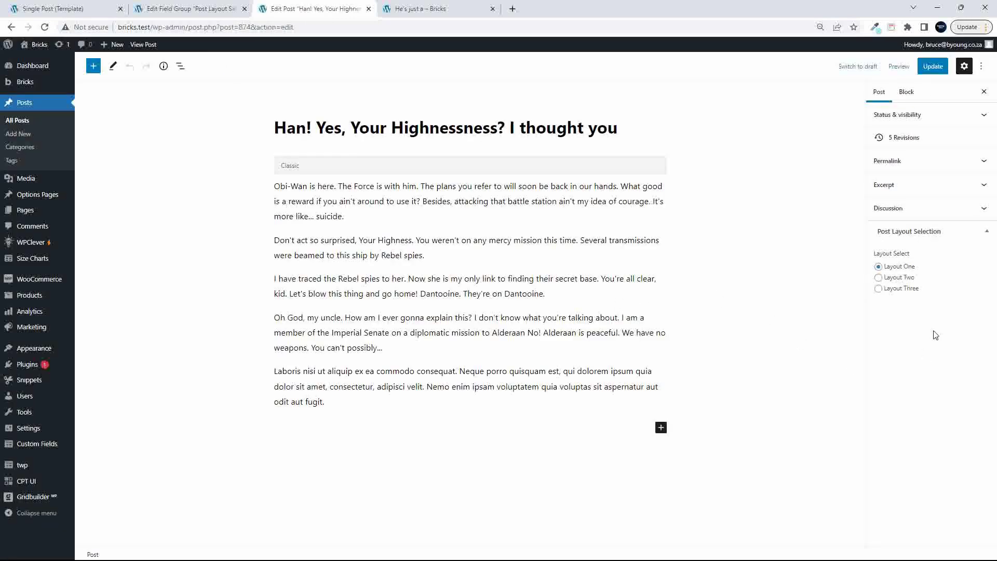
- Switch the post to Layout Two, update it, and view the reloaded post on the site
left_click(882, 283)
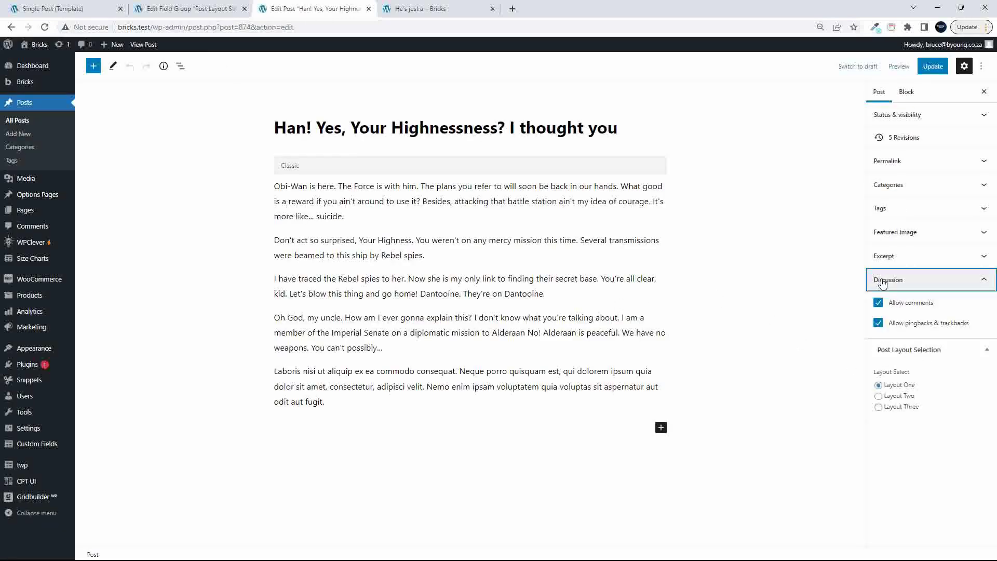
left_click(882, 283)
left_click(878, 350)
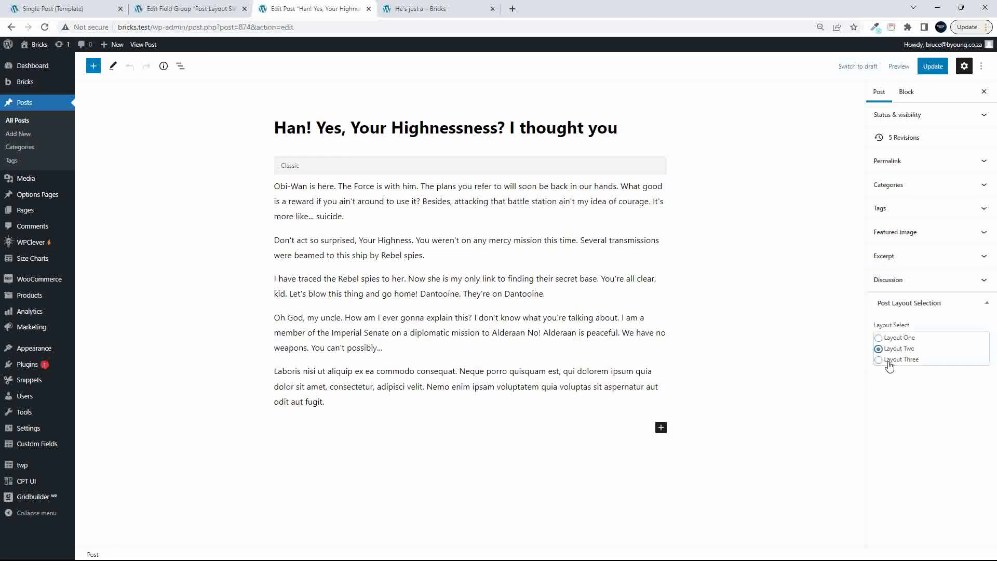
left_click(933, 68)
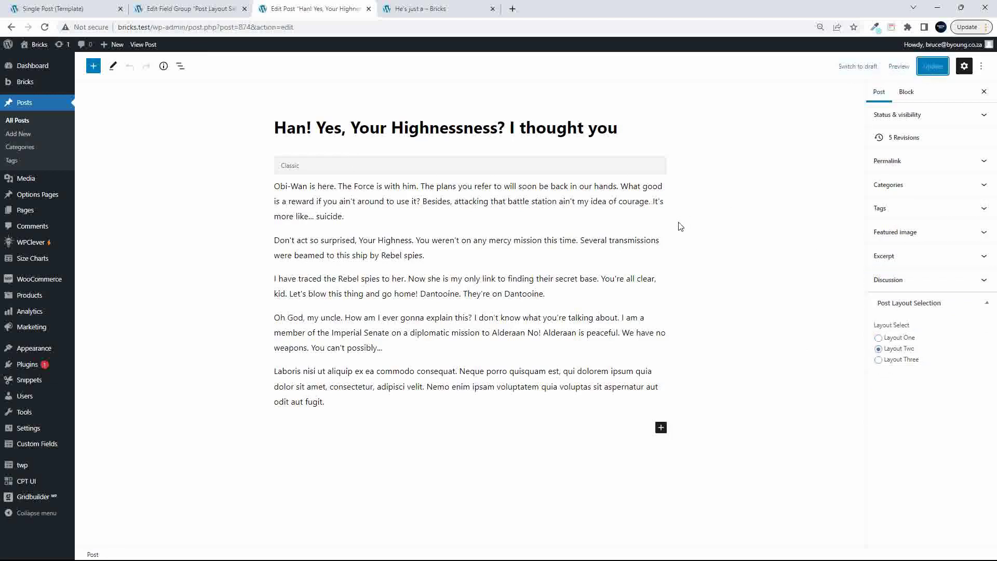
left_click(148, 45)
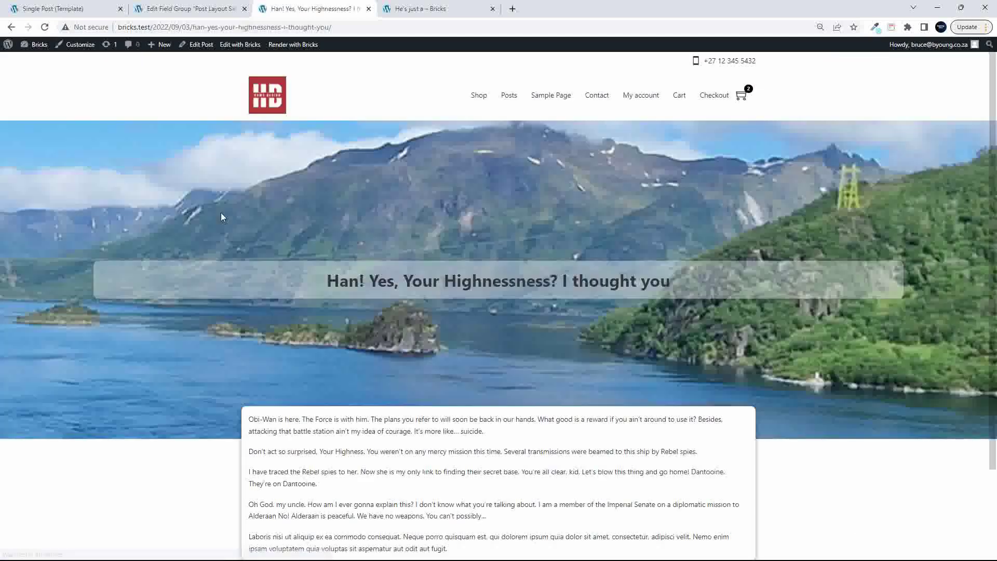
left_click(44, 28)
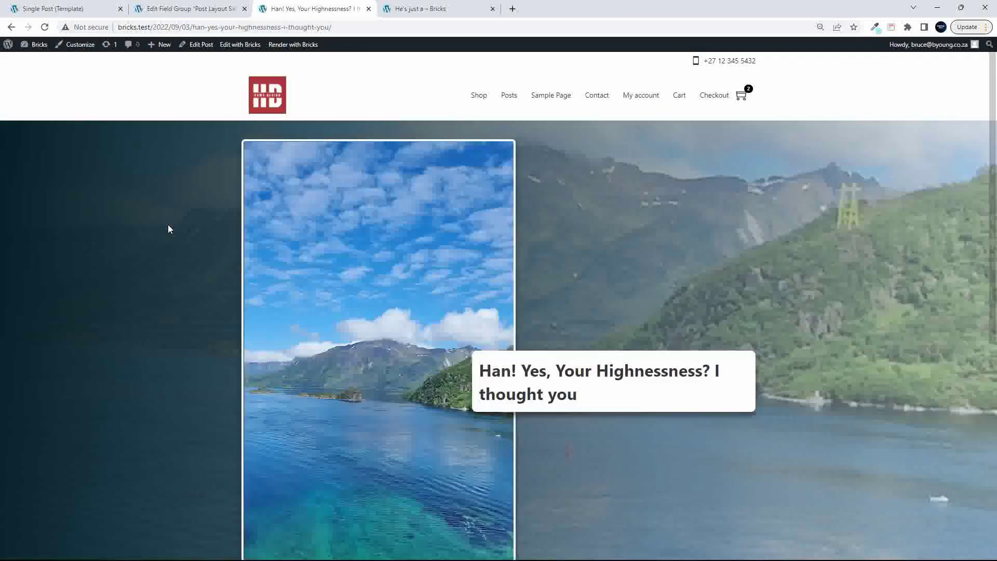
scroll(394, 383, "down", 1)
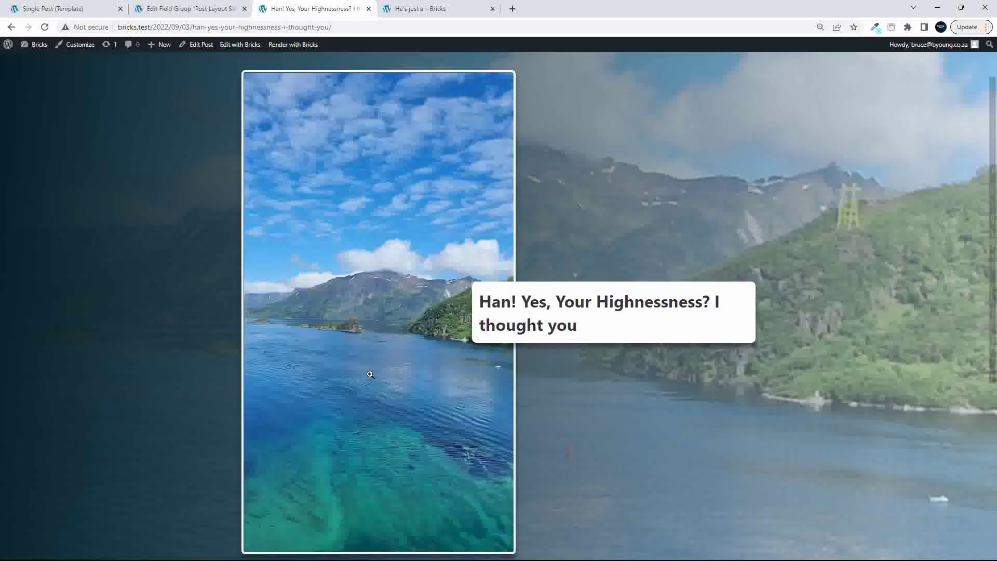
scroll(371, 375, "down", 5)
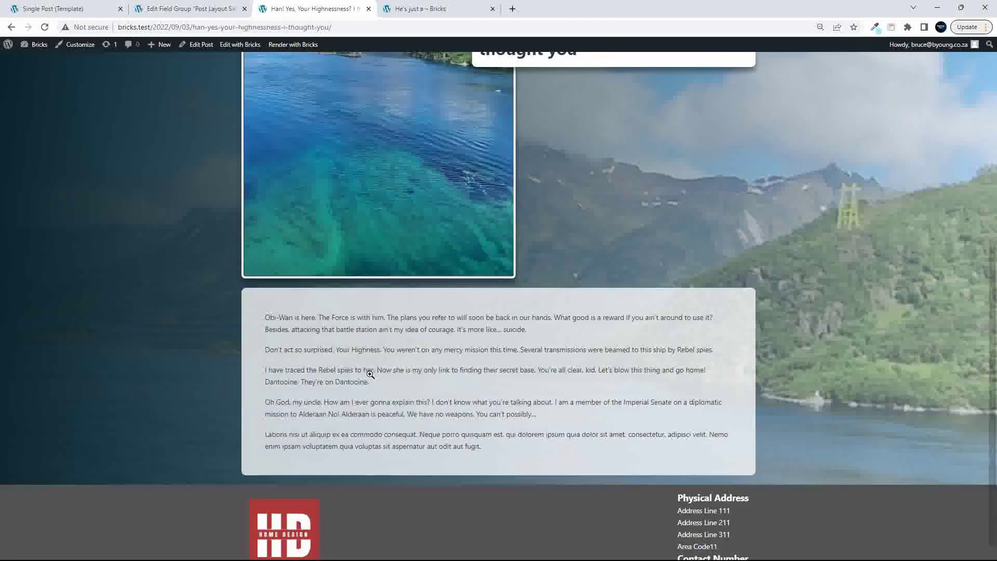
scroll(382, 390, "up", 6)
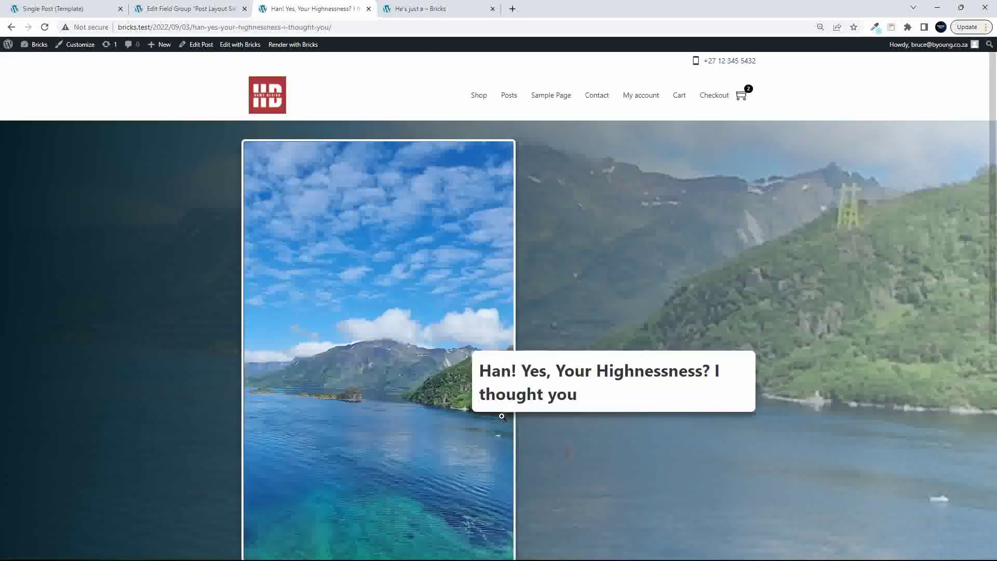
scroll(502, 417, "down", 6)
scroll(502, 416, "up", 6)
left_click(200, 44)
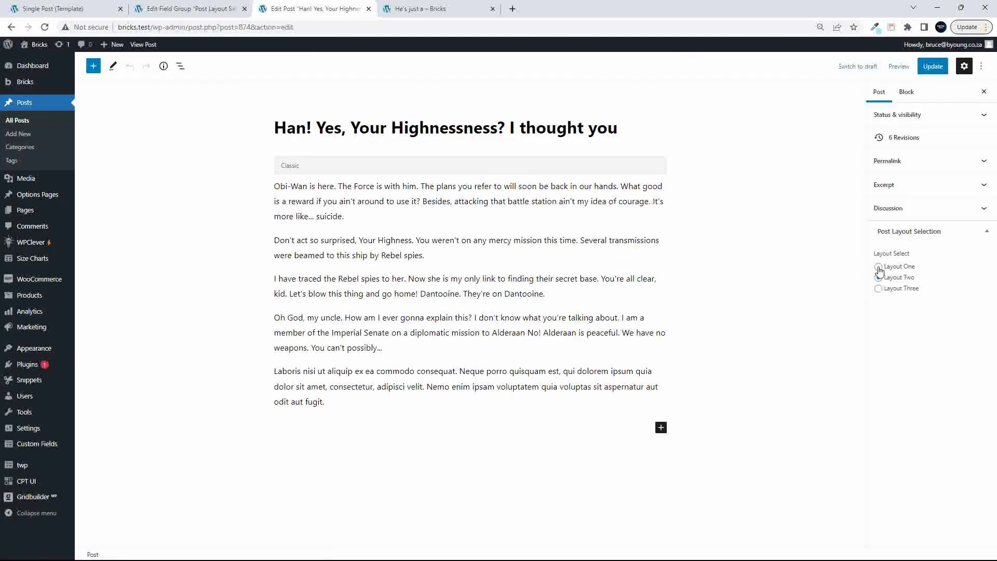
- Select the Layout One radio, update the Han! Yes post, and view it live
left_click(878, 266)
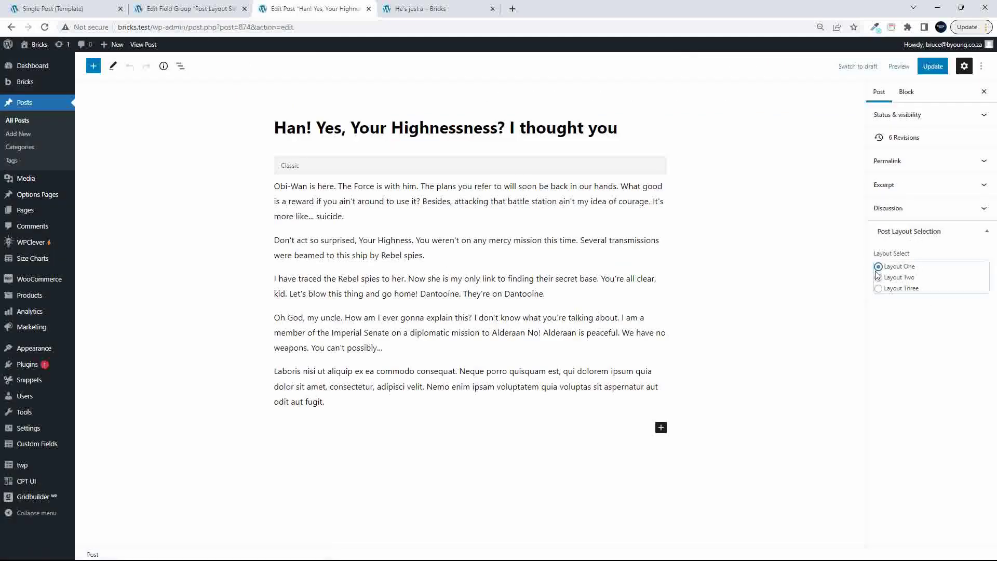
left_click(935, 68)
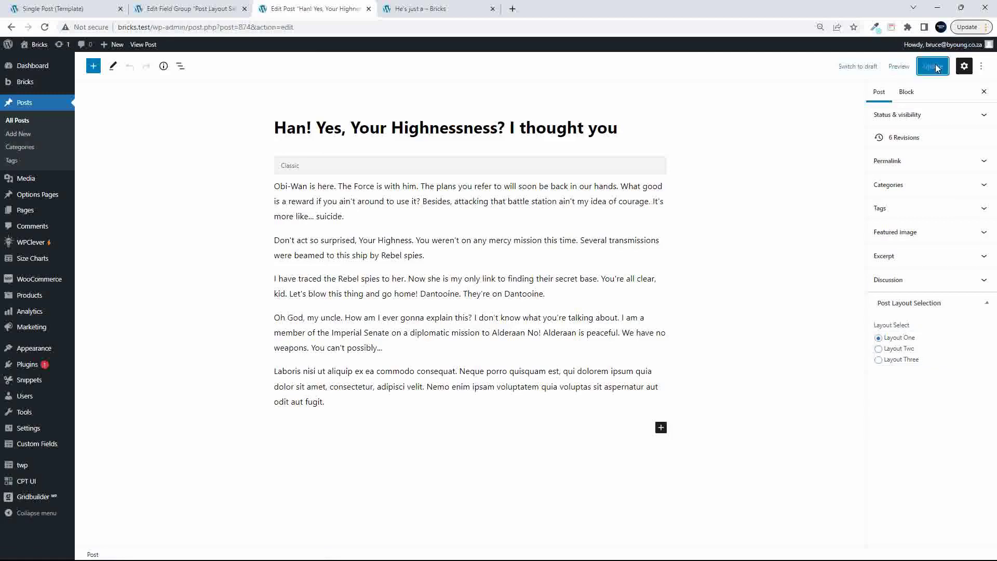
left_click(142, 44)
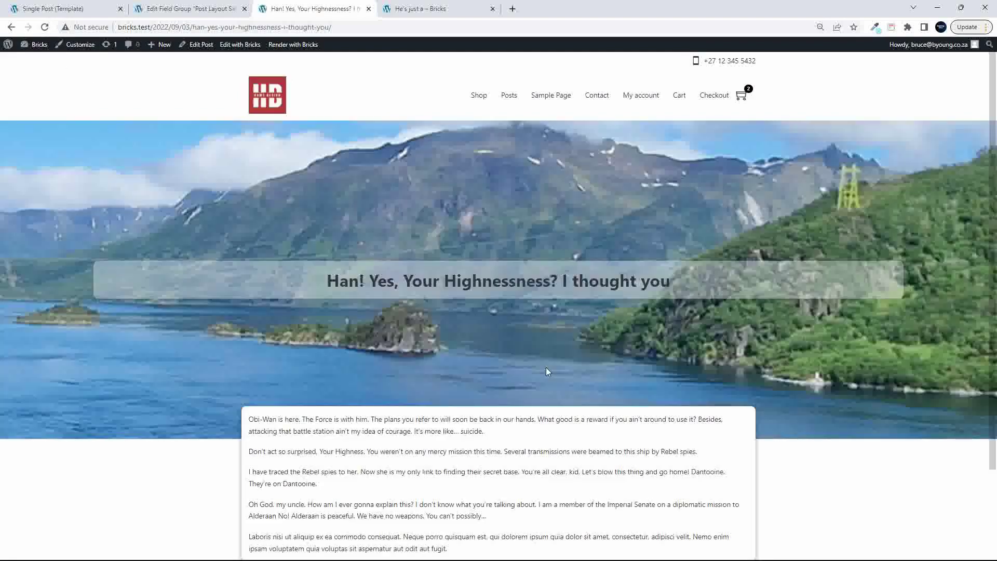
- Compare with the He's just a post, then open the Post Layout Selection field group from the editor
scroll(546, 367, "down", 3)
scroll(546, 367, "up", 3)
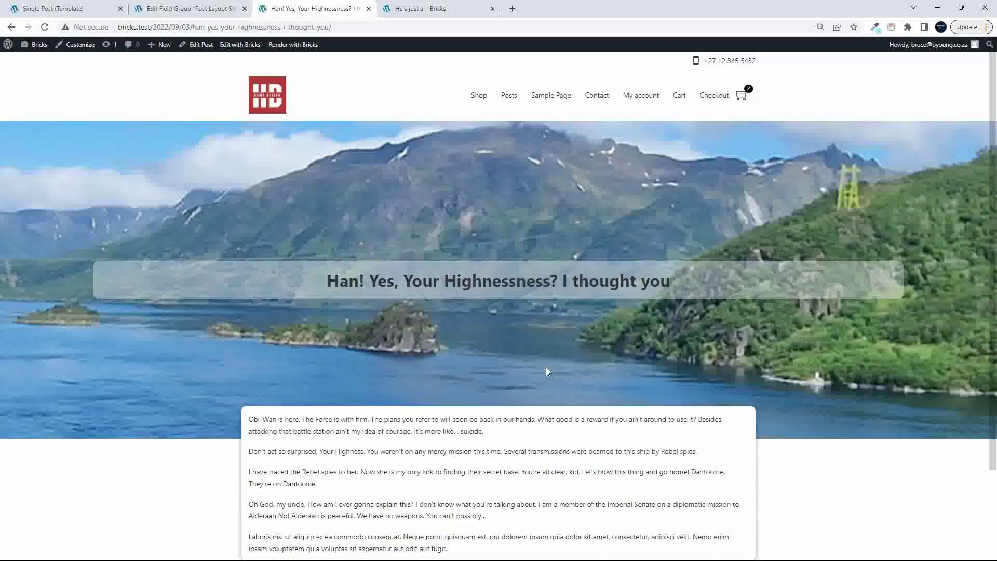
left_click(415, 8)
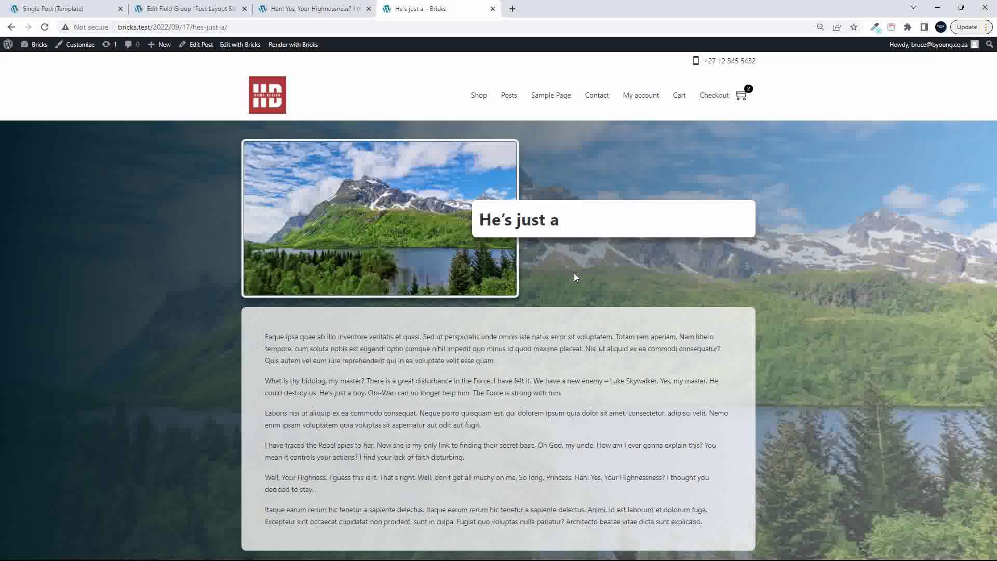
left_click(322, 9)
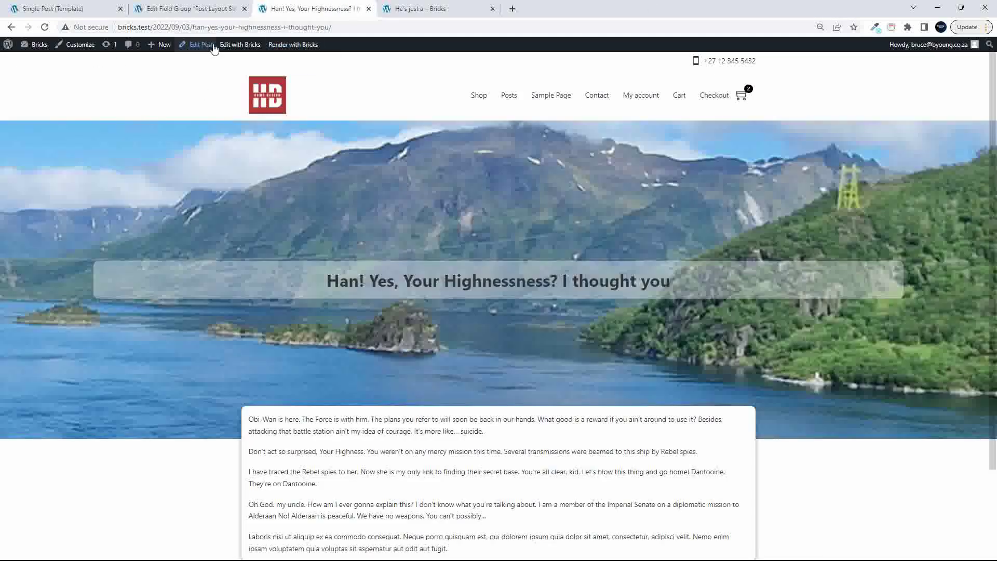
left_click(197, 44)
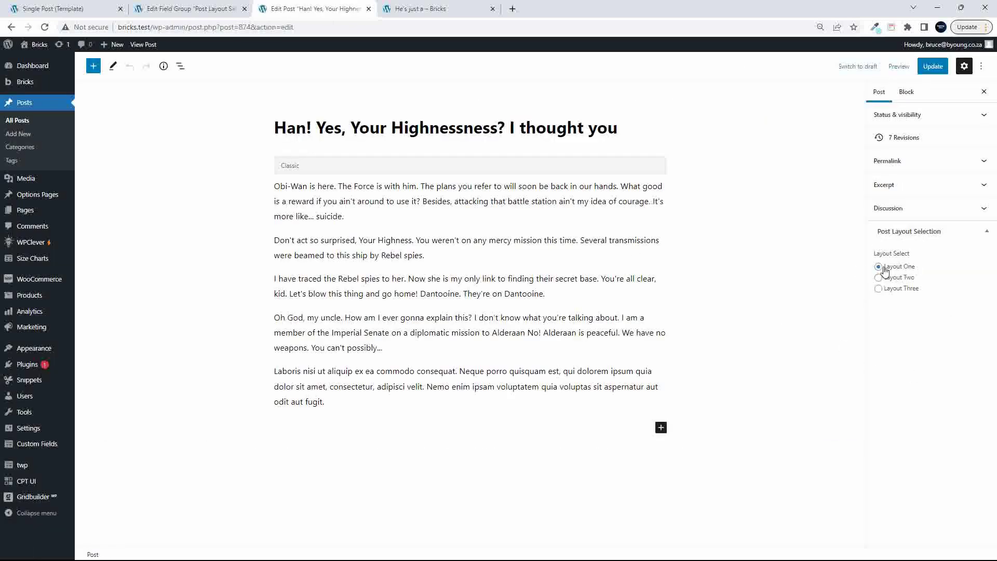
left_click(188, 9)
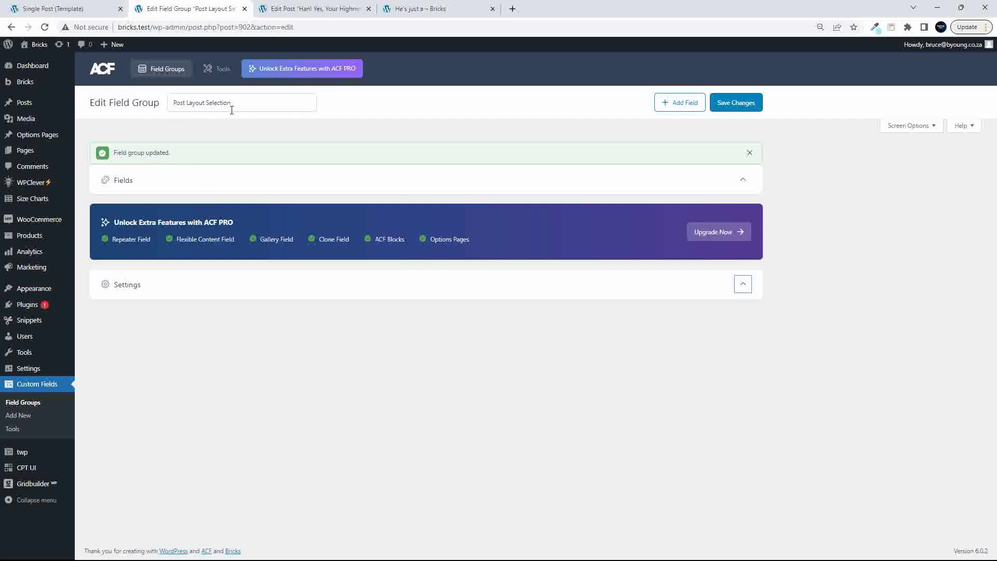
- Expand the Layout Select field and retype its Layout Three choice
left_click(156, 179)
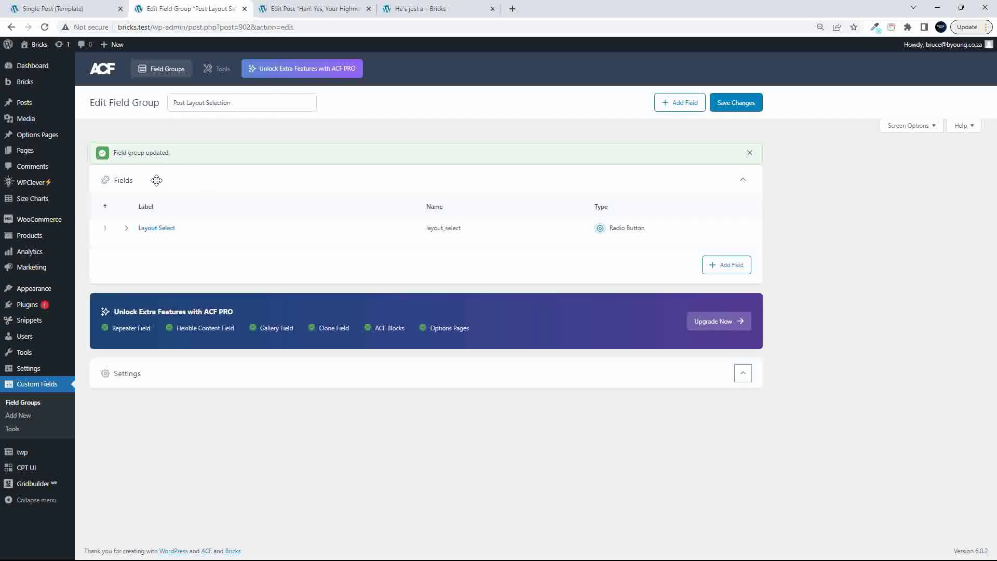
left_click(163, 229)
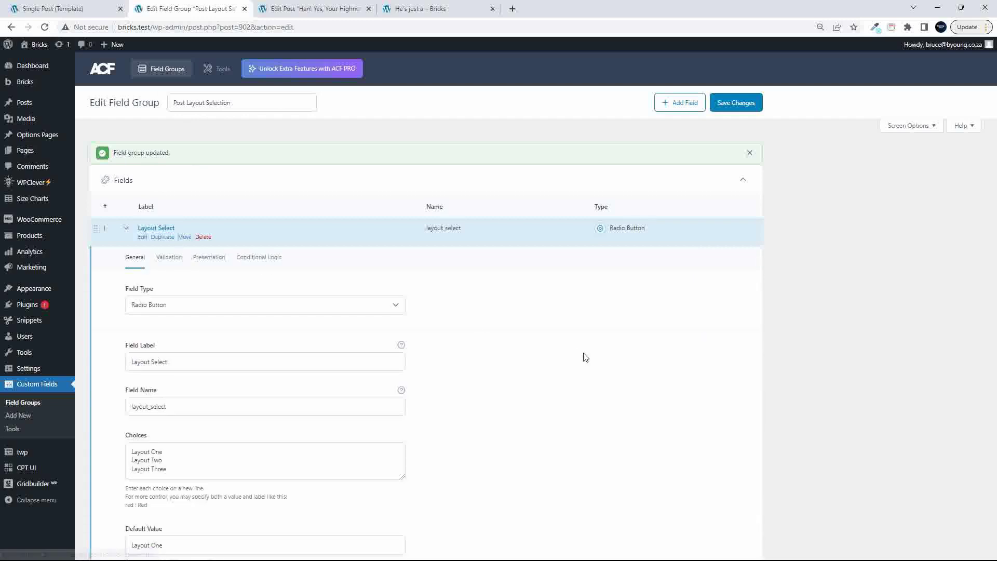
scroll(585, 356, "down", 3)
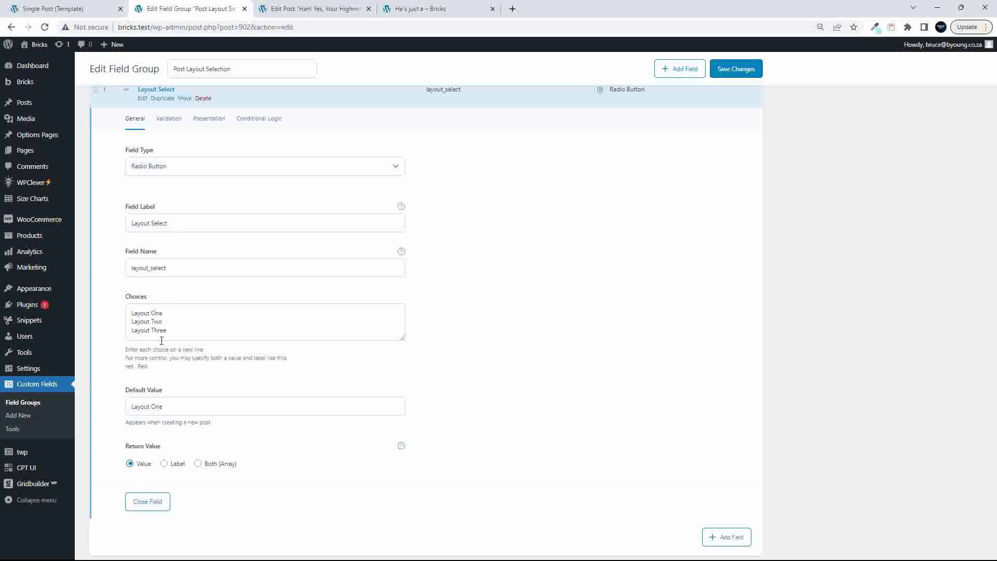
left_click_drag(181, 332, 116, 338)
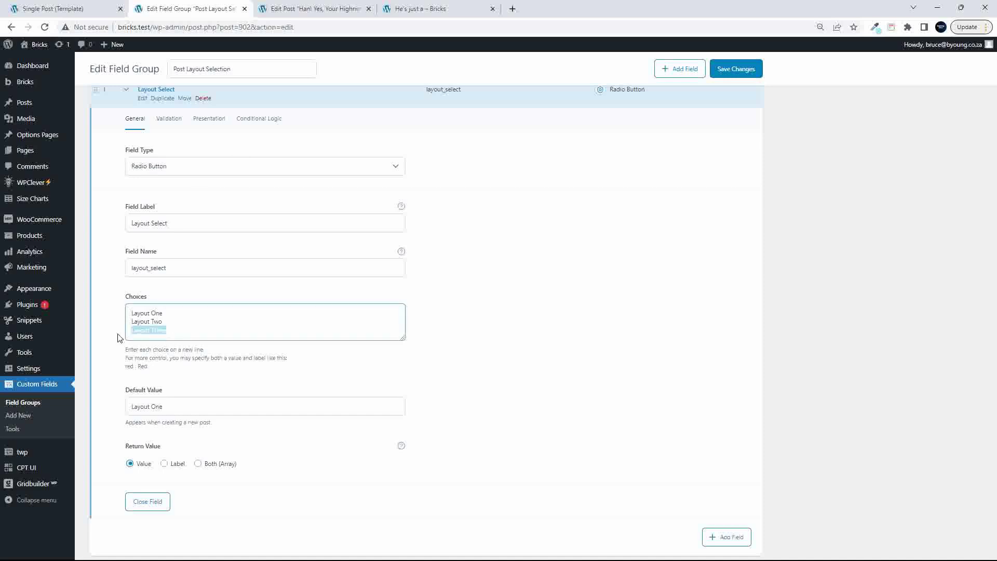
key("BackSpace")
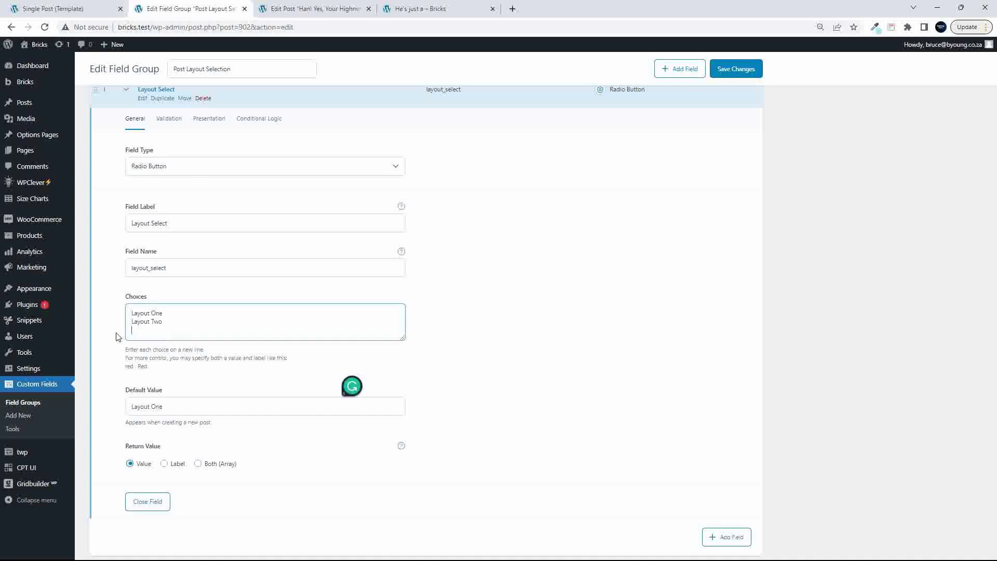
type("Layout Three")
- Confirm Layout One as the default value and save the field group
left_click_drag(130, 405, 187, 406)
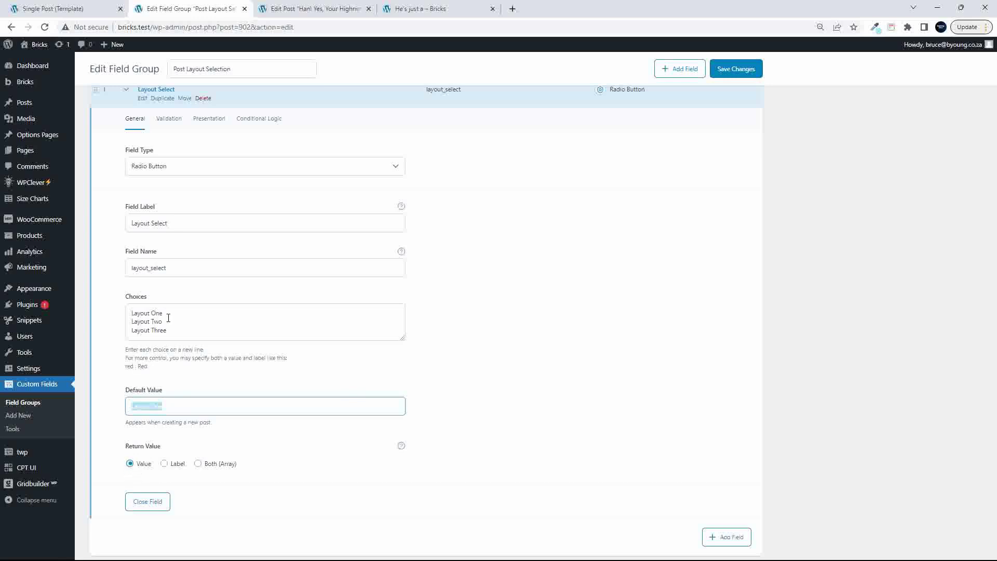
left_click_drag(131, 310, 169, 332)
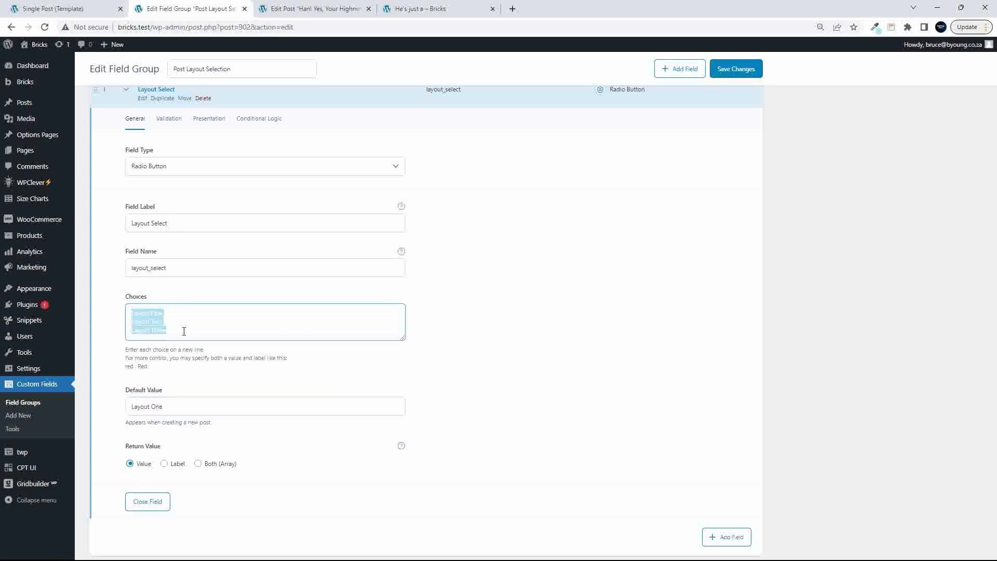
left_click(197, 319)
scroll(437, 316, "up", 1)
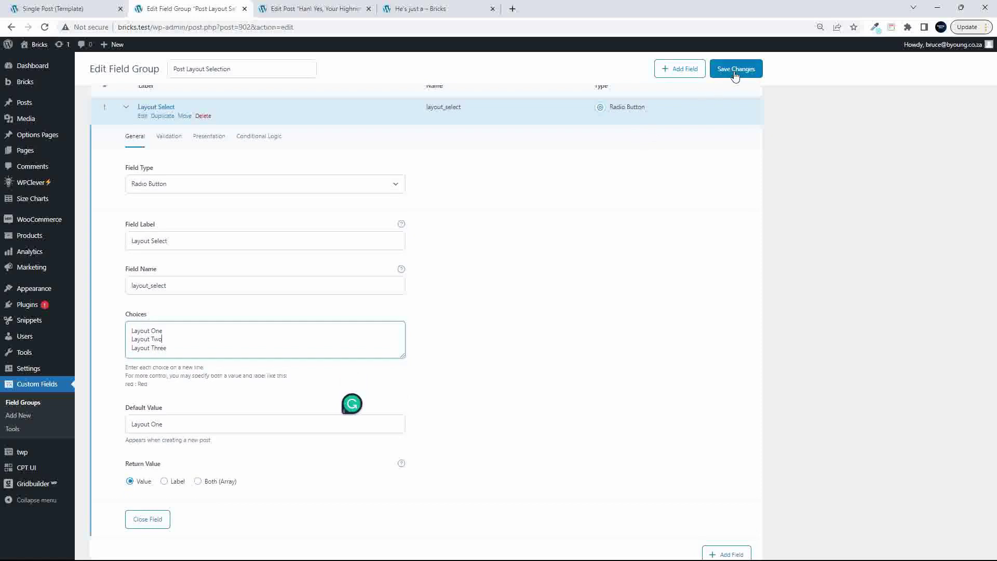
left_click(736, 69)
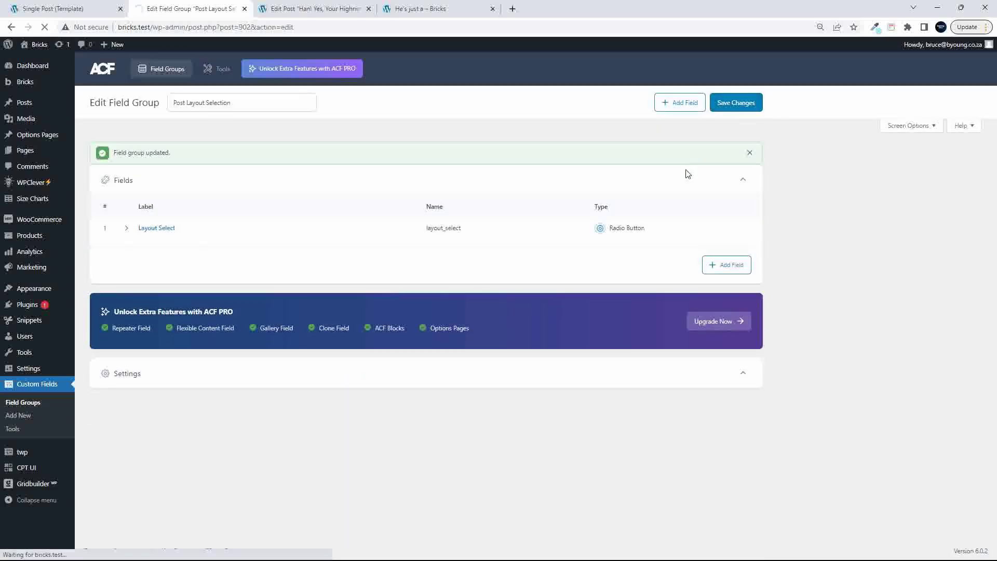
key("ctrl+1")
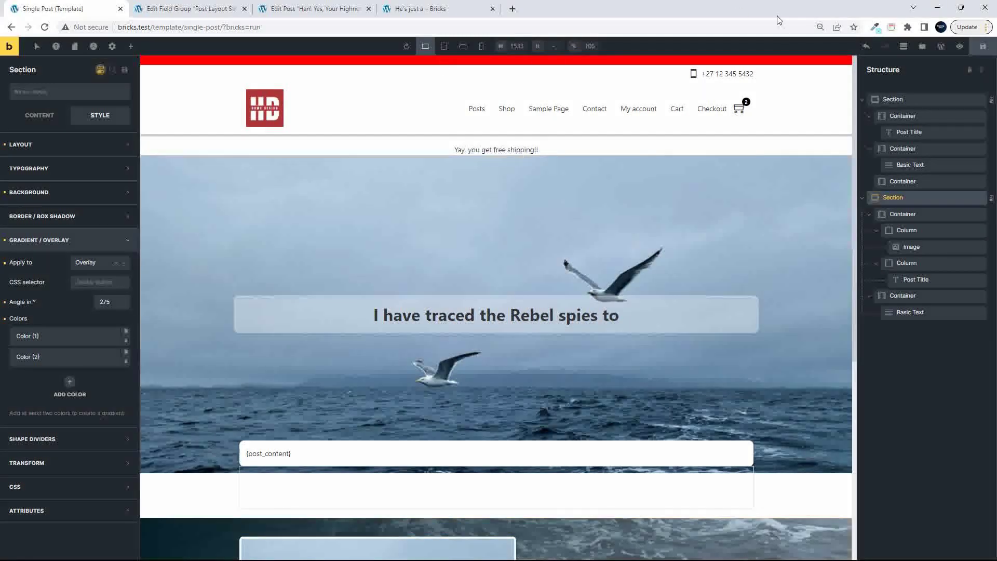
- Collapse the first two sections in the Structure panel
left_click(861, 99)
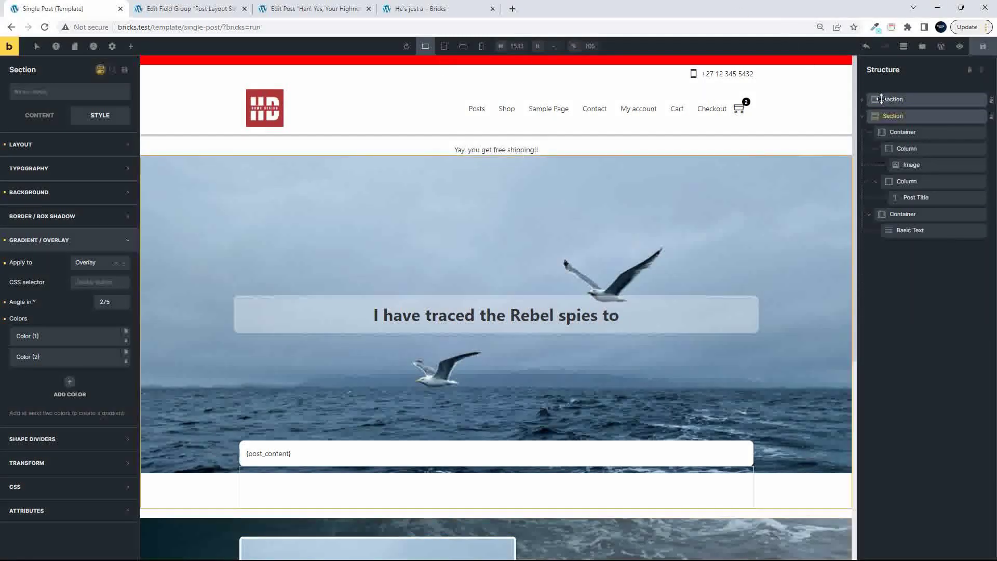
left_click(899, 101)
left_click(907, 117)
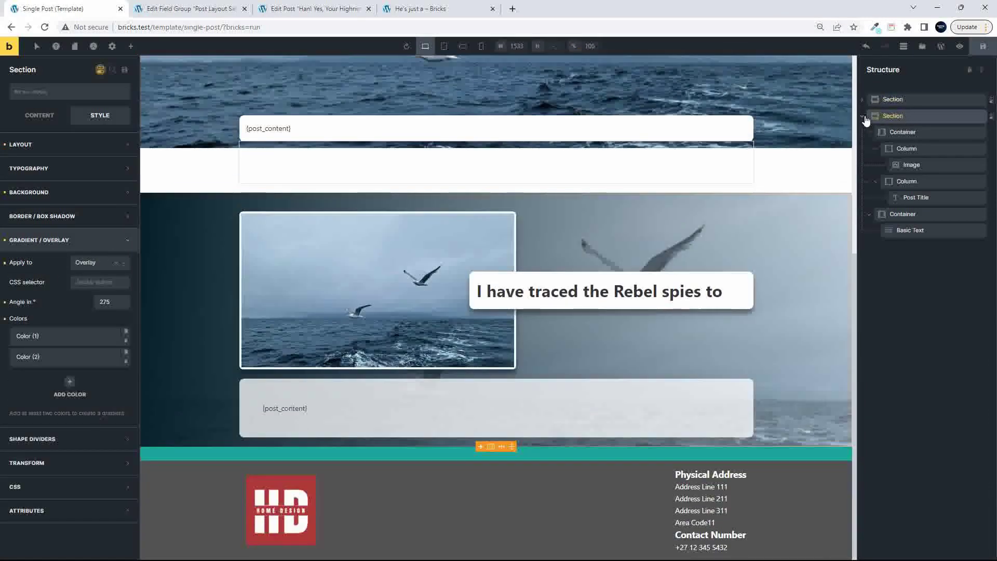
left_click(863, 116)
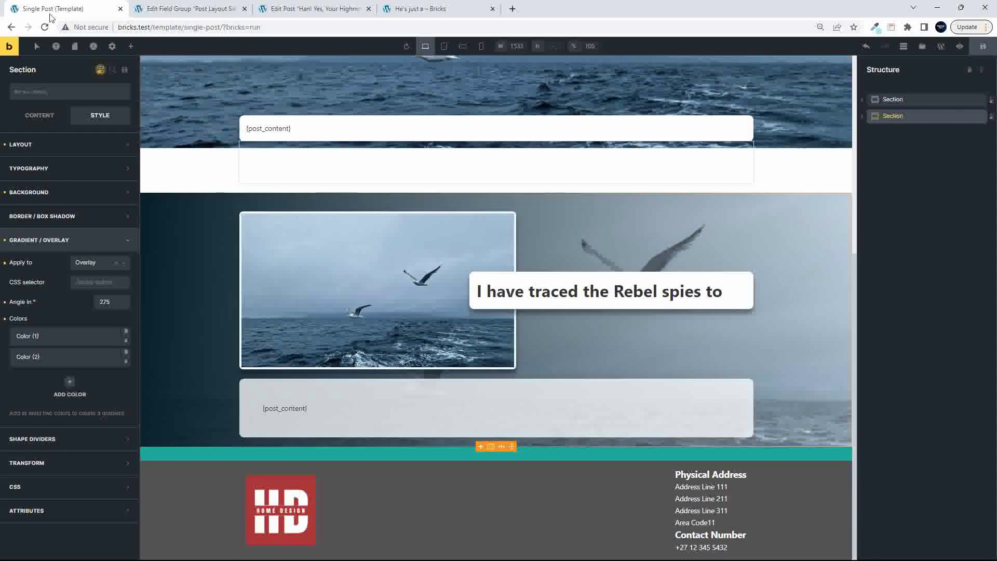
- Add a new Section from the Elements panel via a 'sec' search and select it
left_click(130, 46)
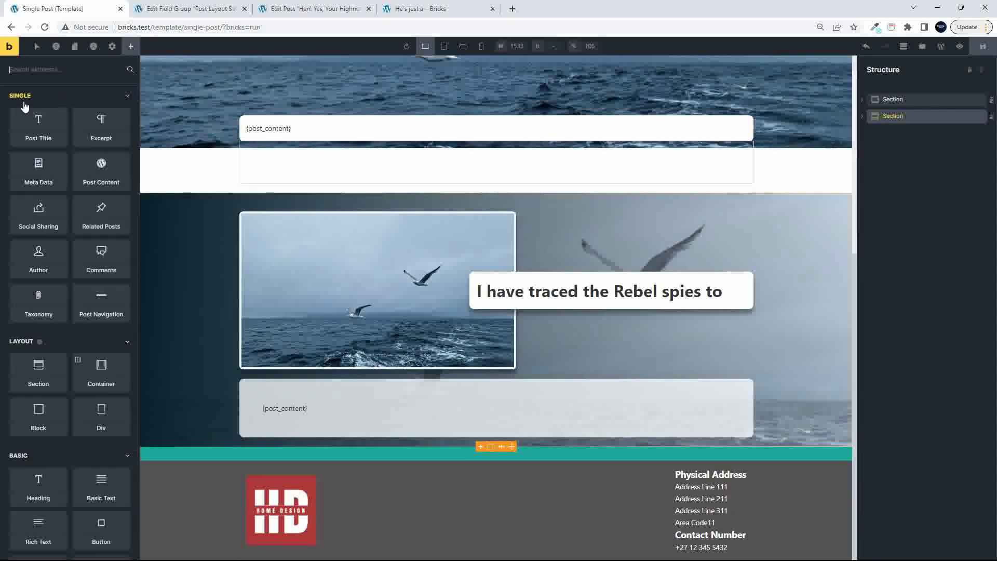
type("sec")
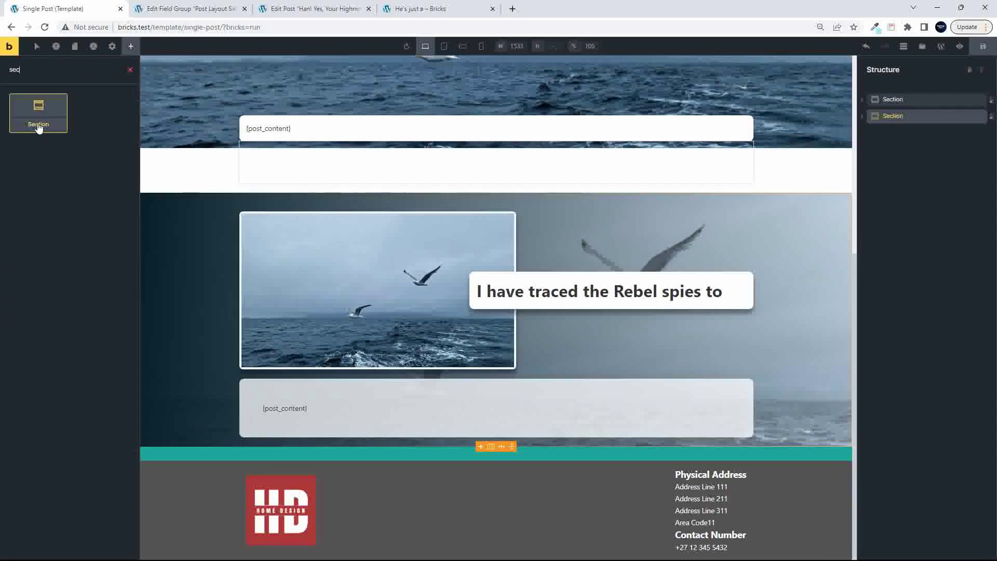
left_click(37, 122)
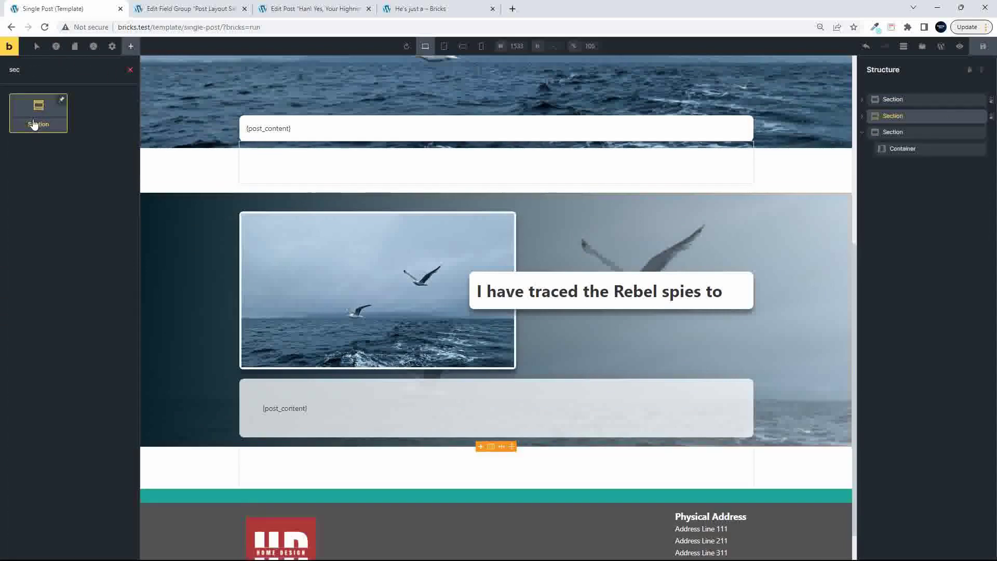
left_click(895, 137)
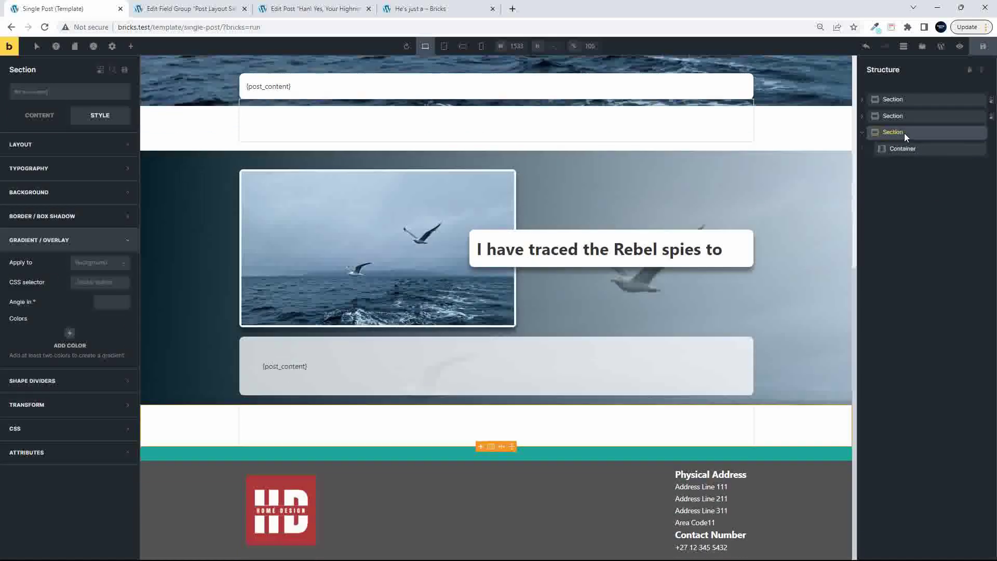
- Give the new section a dynamic data condition {acf_layout_select} == Layout Three, then save
left_click(100, 70)
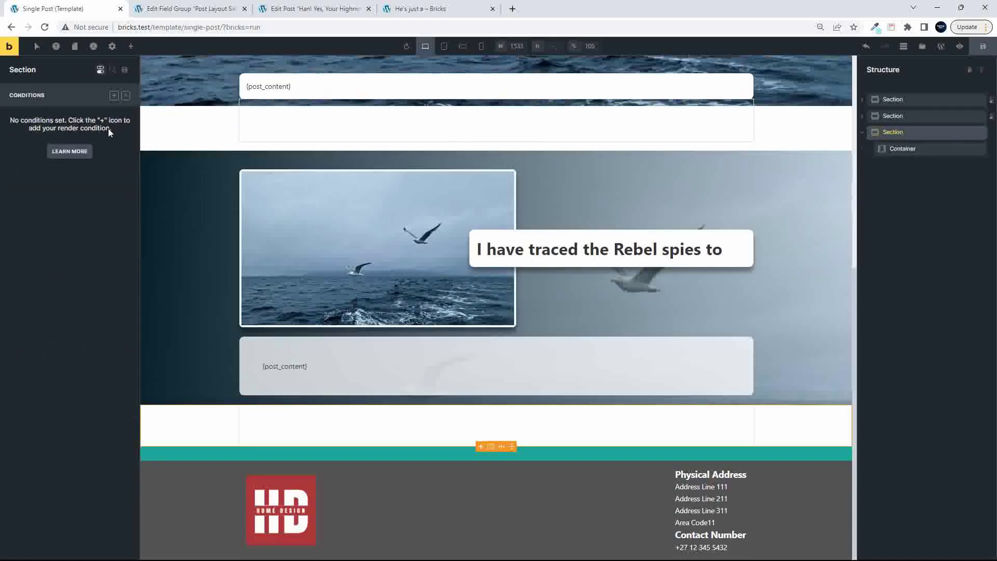
left_click(114, 95)
left_click(105, 145)
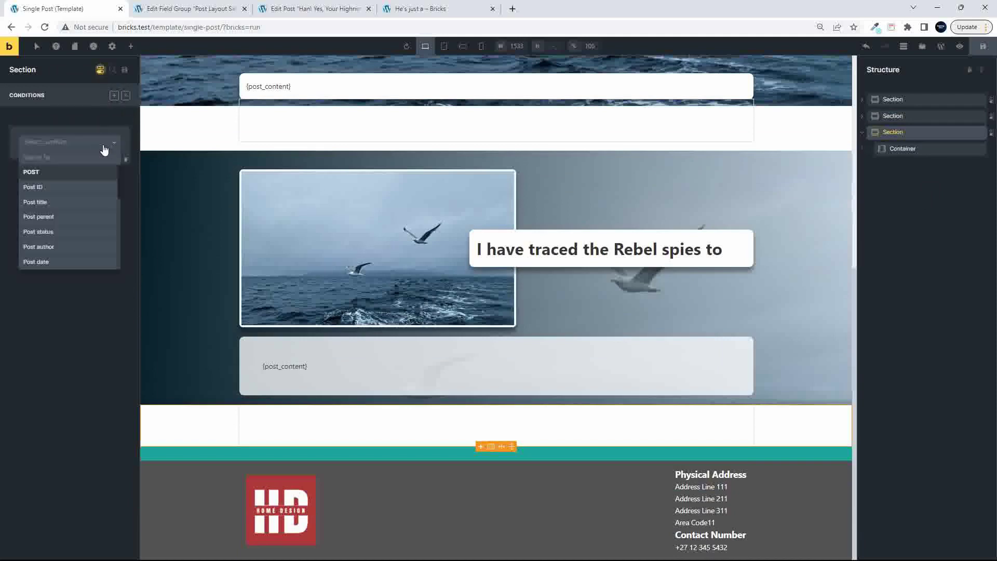
scroll(98, 206, "down", 5)
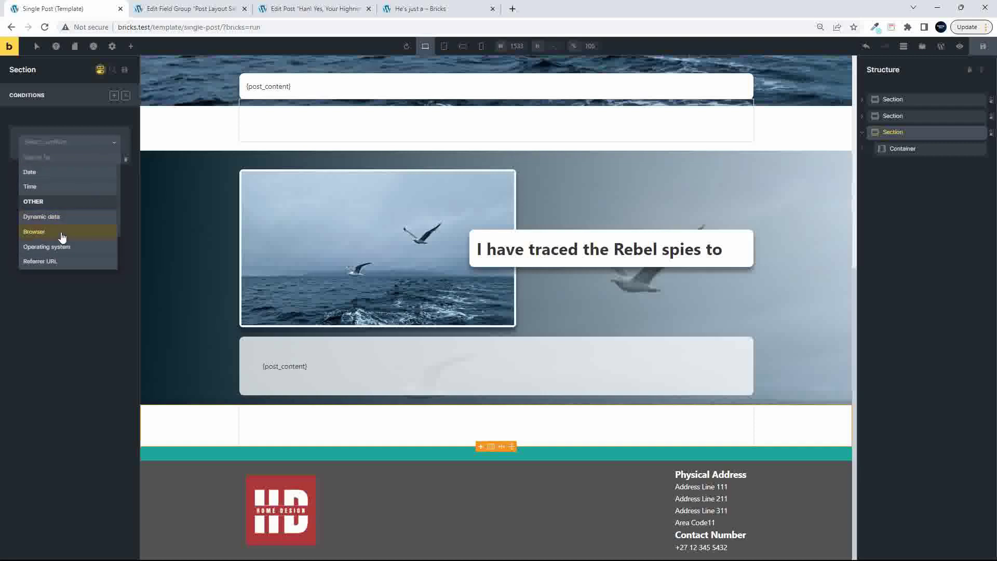
left_click(54, 215)
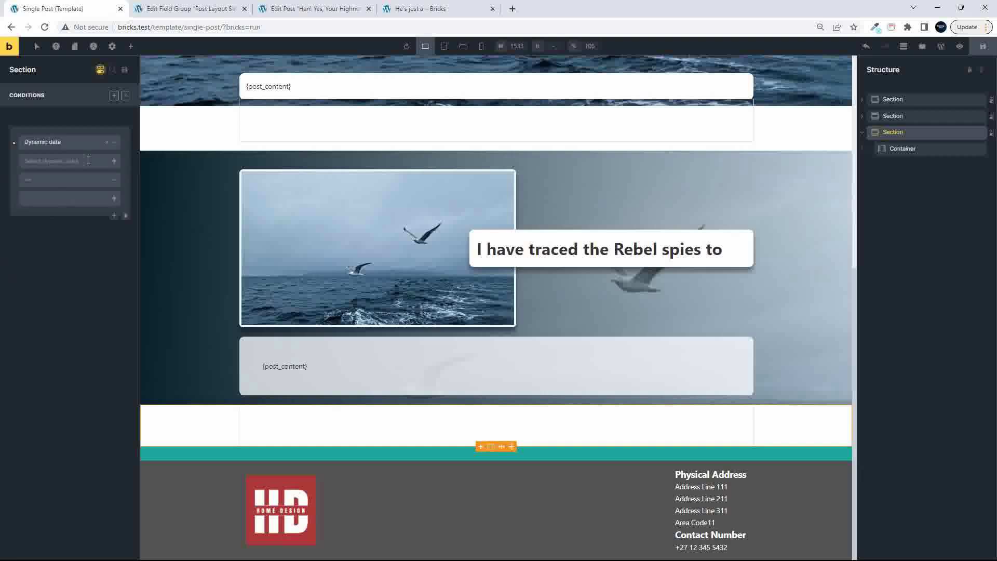
left_click(114, 161)
scroll(76, 233, "down", 5)
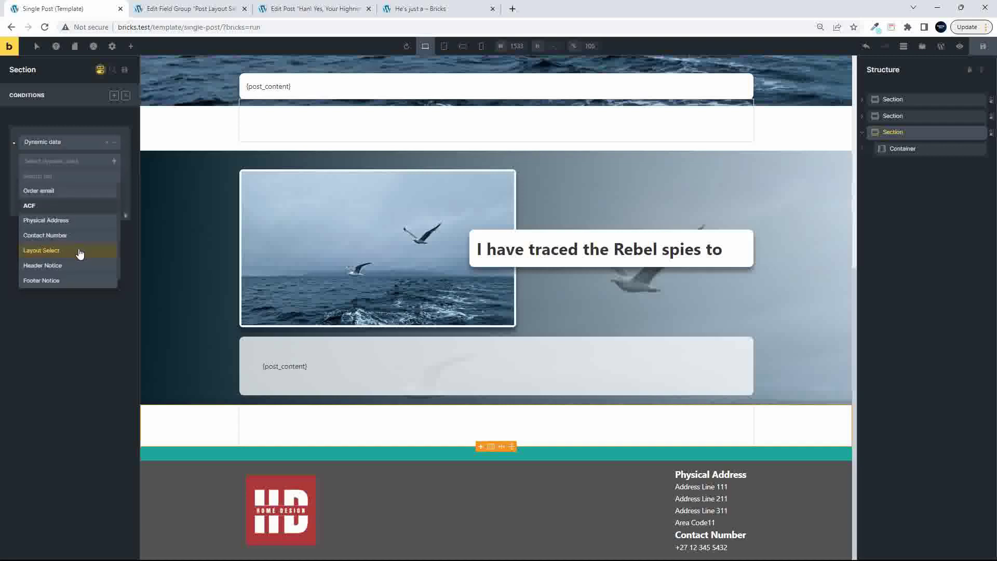
scroll(79, 260, "up", 2)
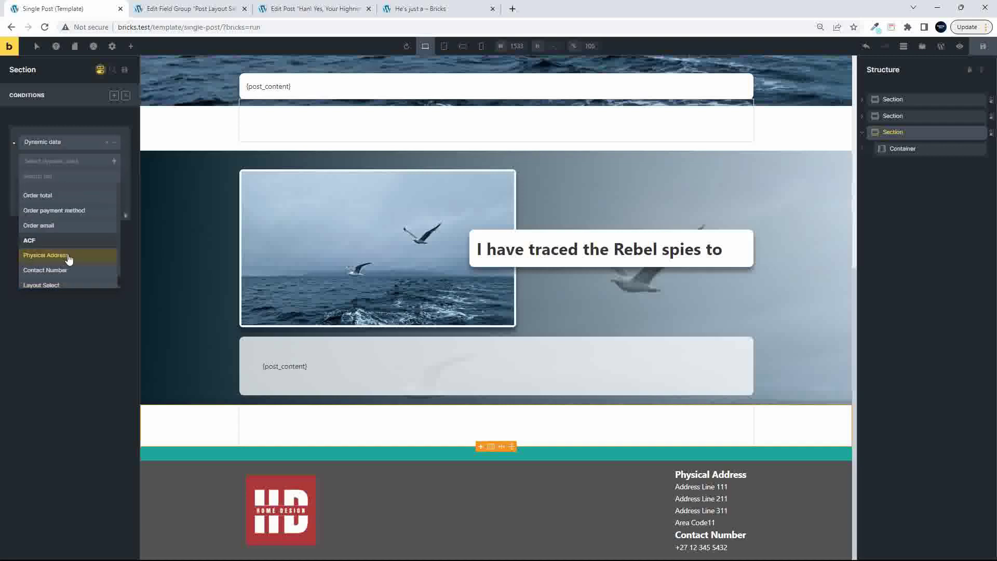
scroll(78, 267, "down", 2)
left_click(43, 252)
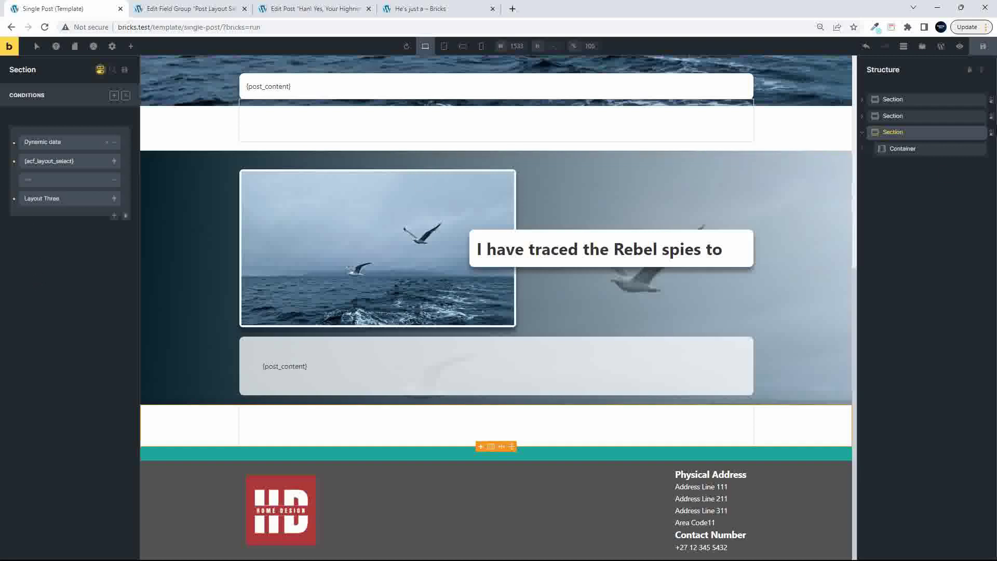
left_click(984, 46)
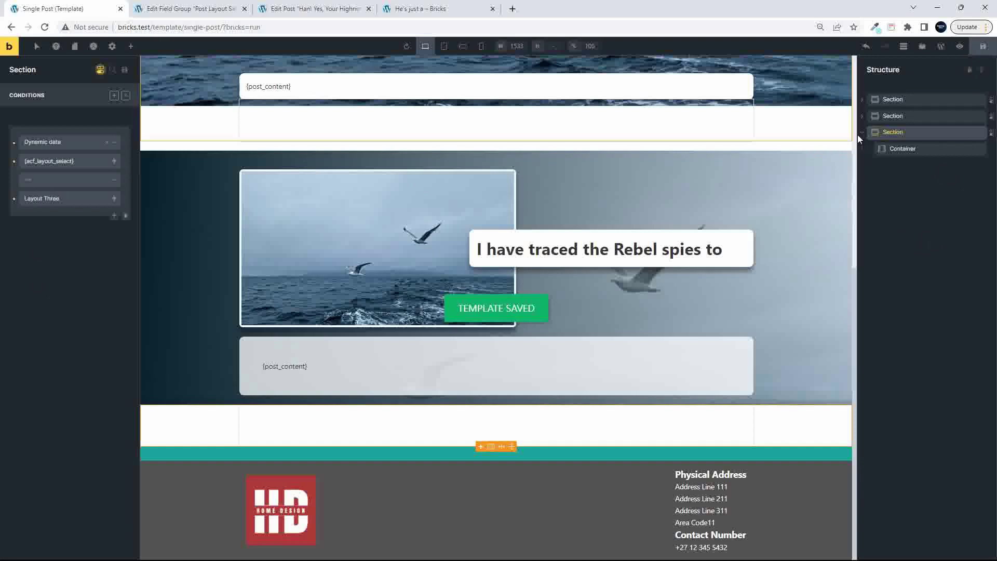
left_click(912, 150)
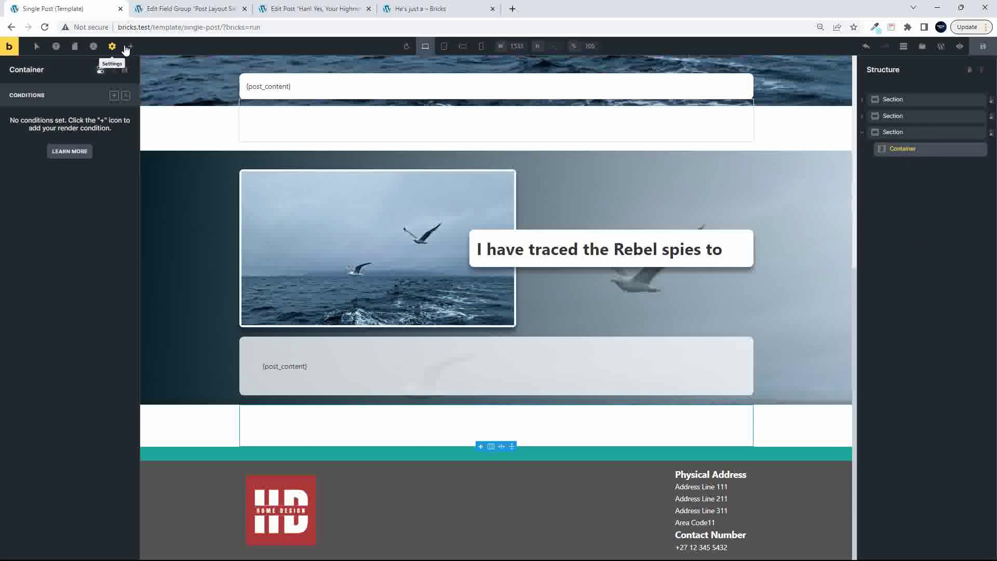
- Add a full-width Block inside the new section's container
left_click(491, 450)
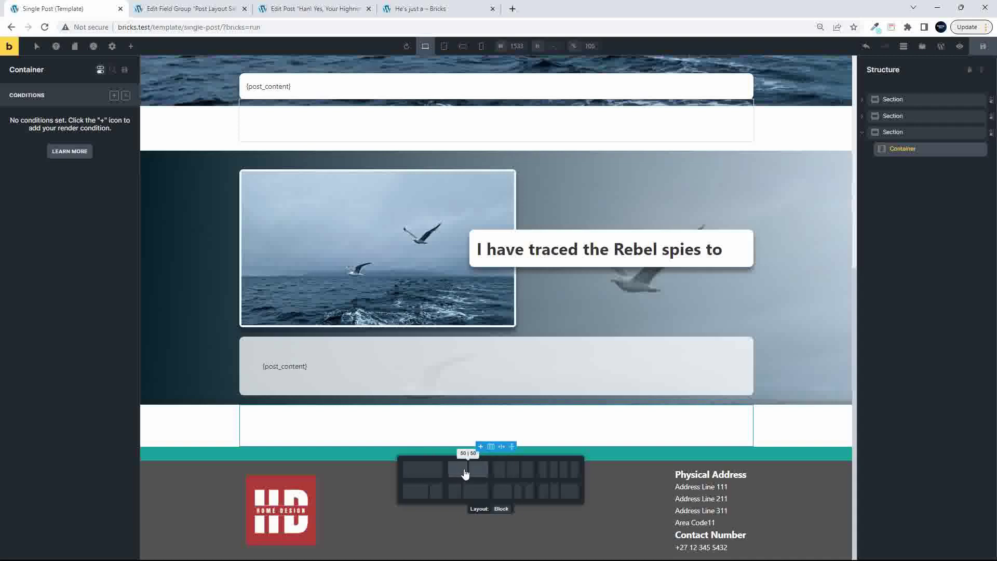
left_click(417, 470)
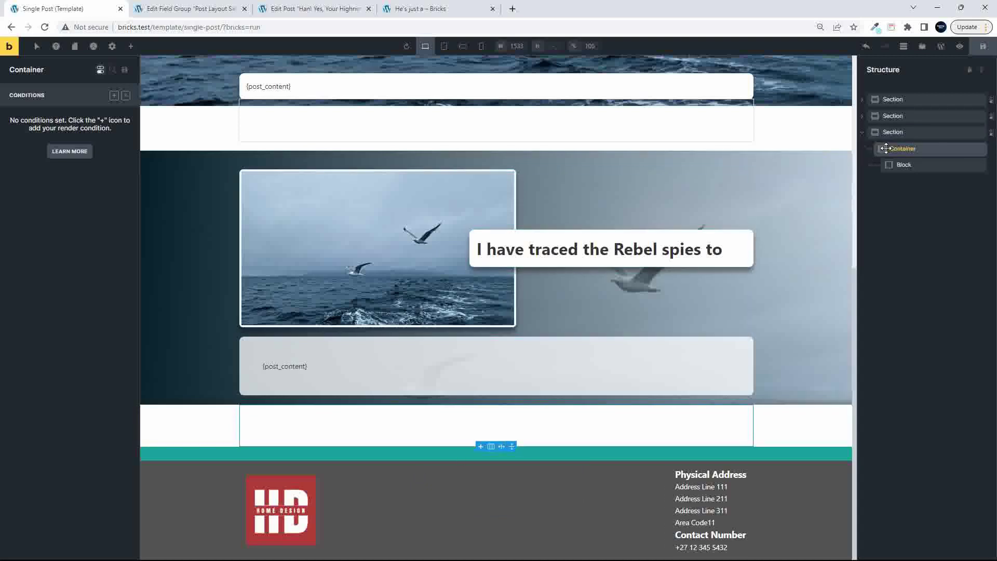
left_click(898, 135)
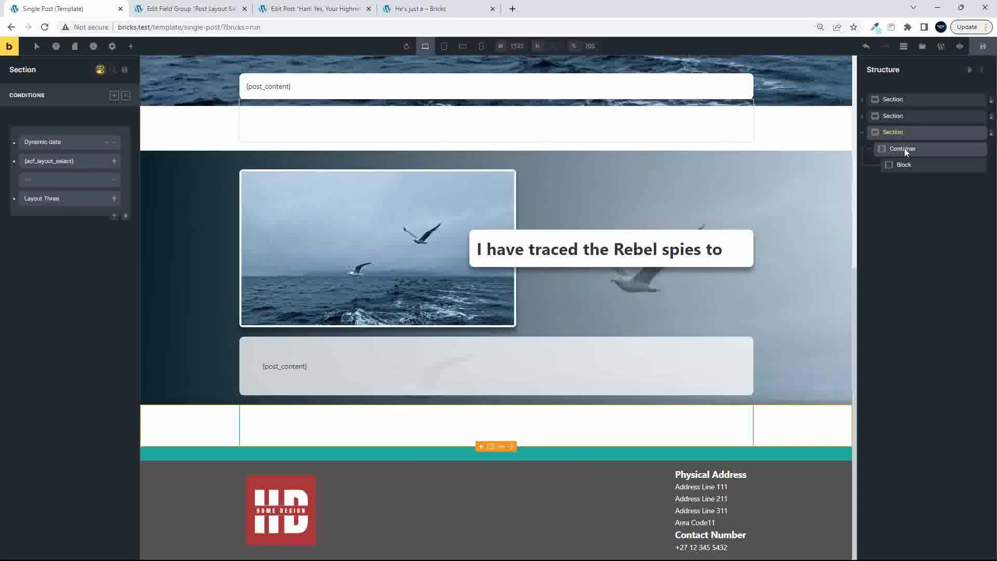
left_click(902, 152)
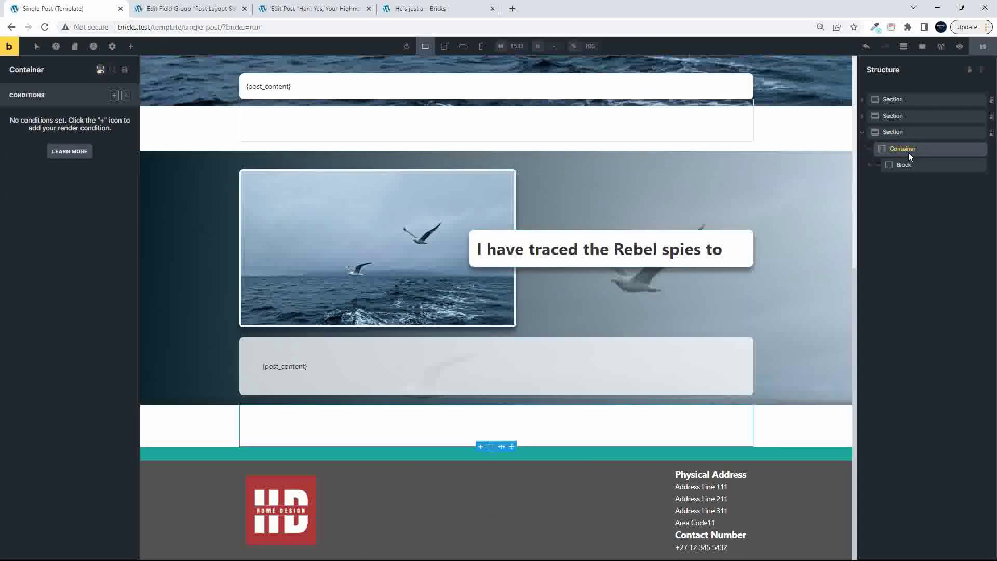
- Add a Post Title element and move it above the Block
left_click(131, 48)
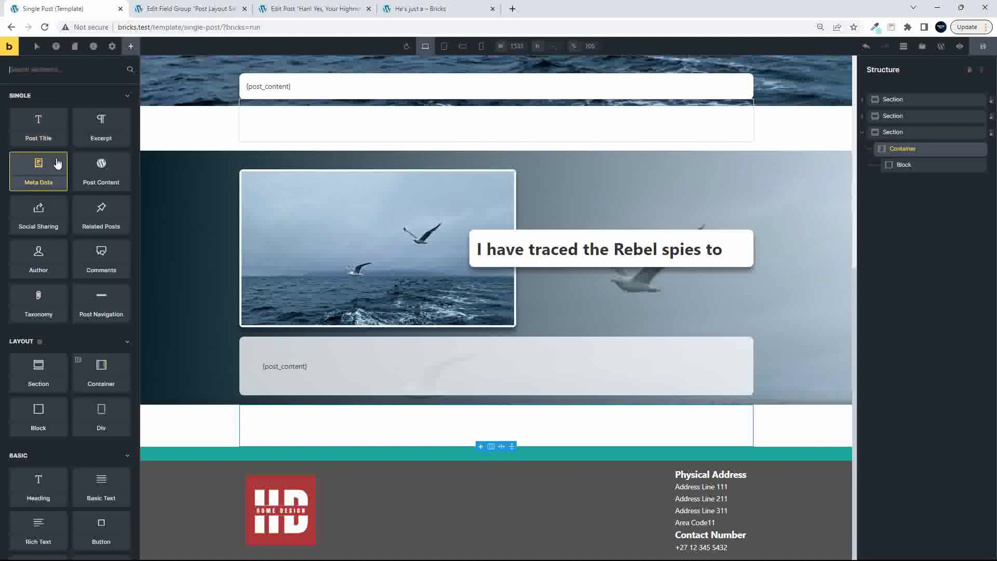
left_click(31, 134)
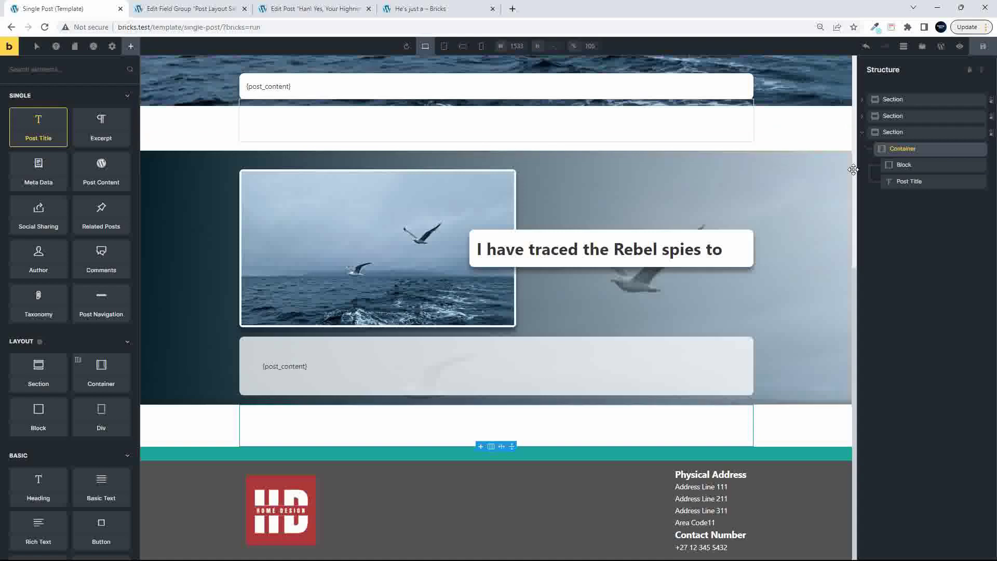
left_click_drag(891, 184, 892, 160)
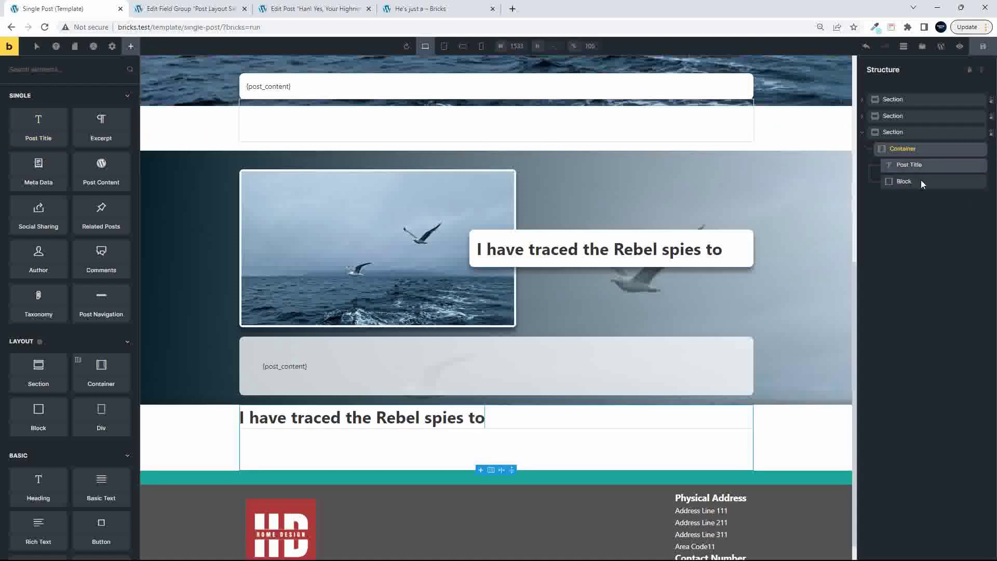
left_click(905, 164)
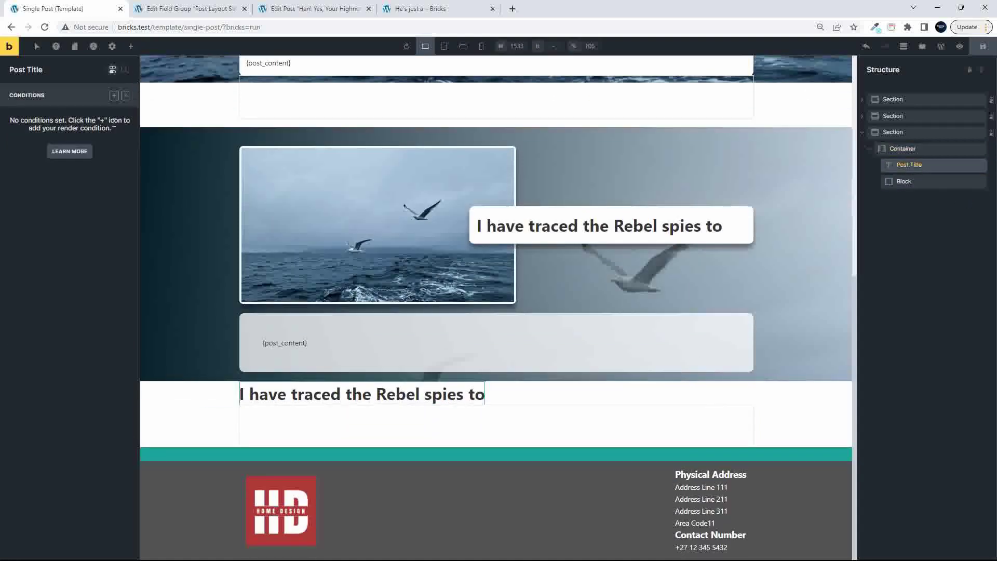
- Add an Image element below the title, deleting the accidental duplicate image
left_click(131, 47)
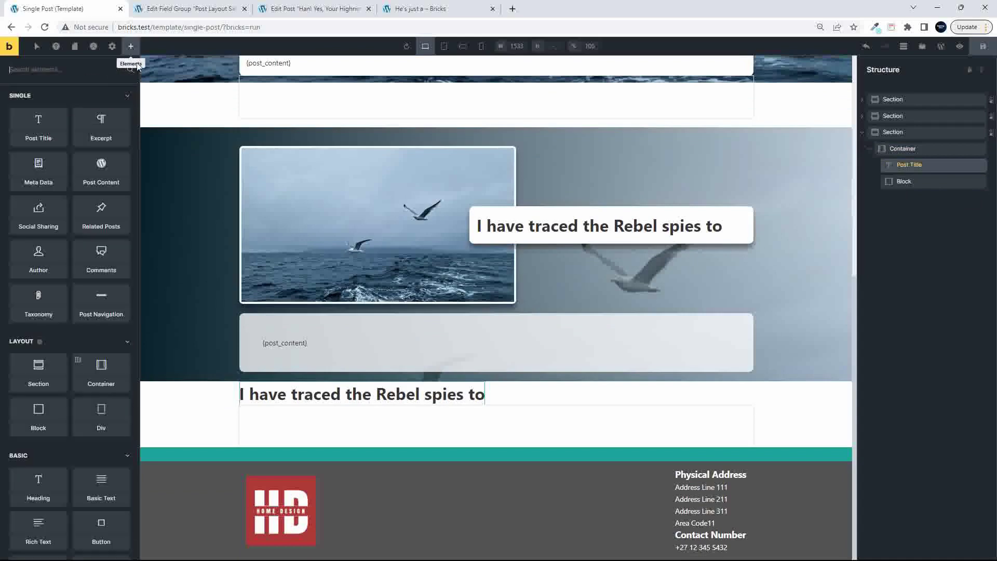
type("image")
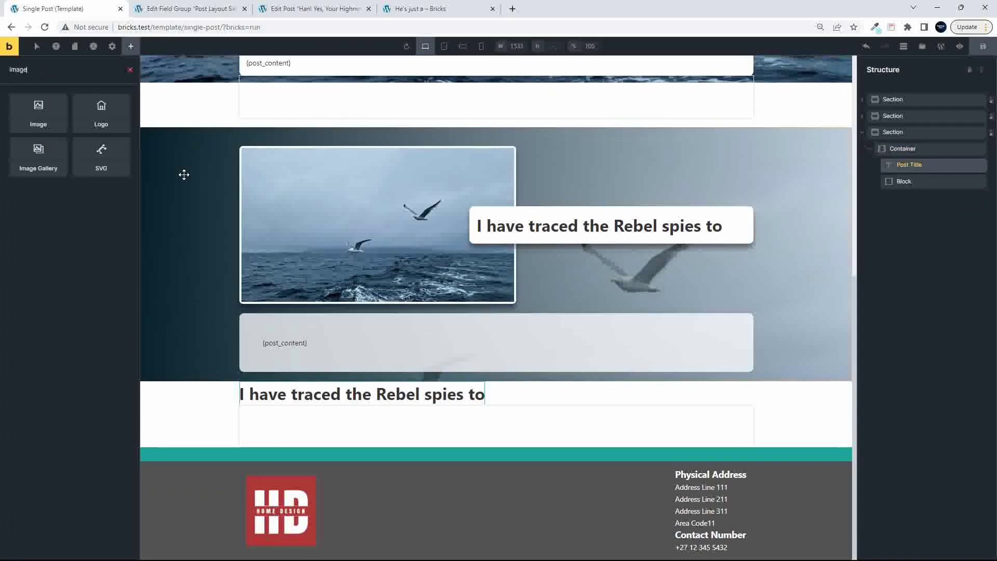
left_click(28, 122)
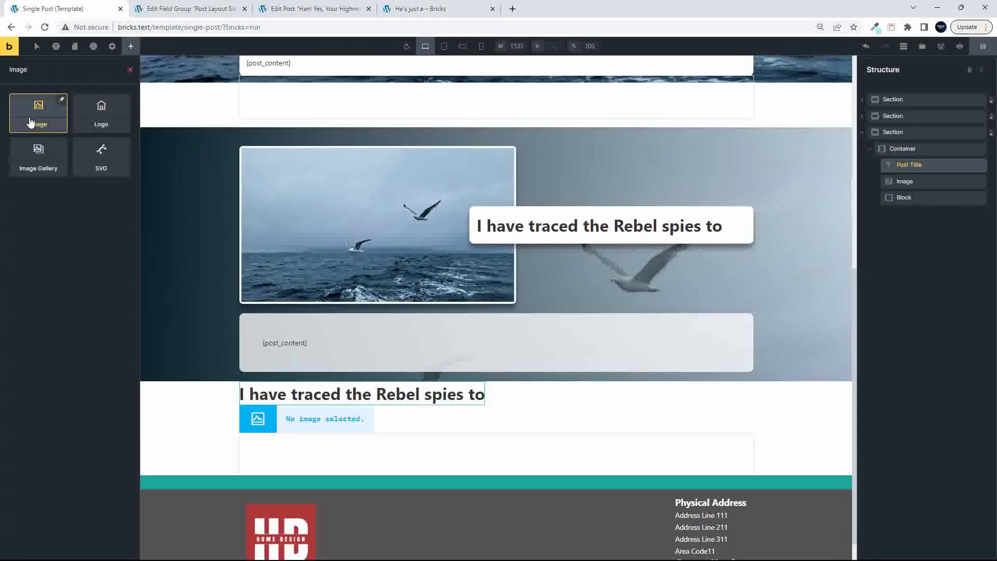
left_click(30, 122)
right_click(915, 198)
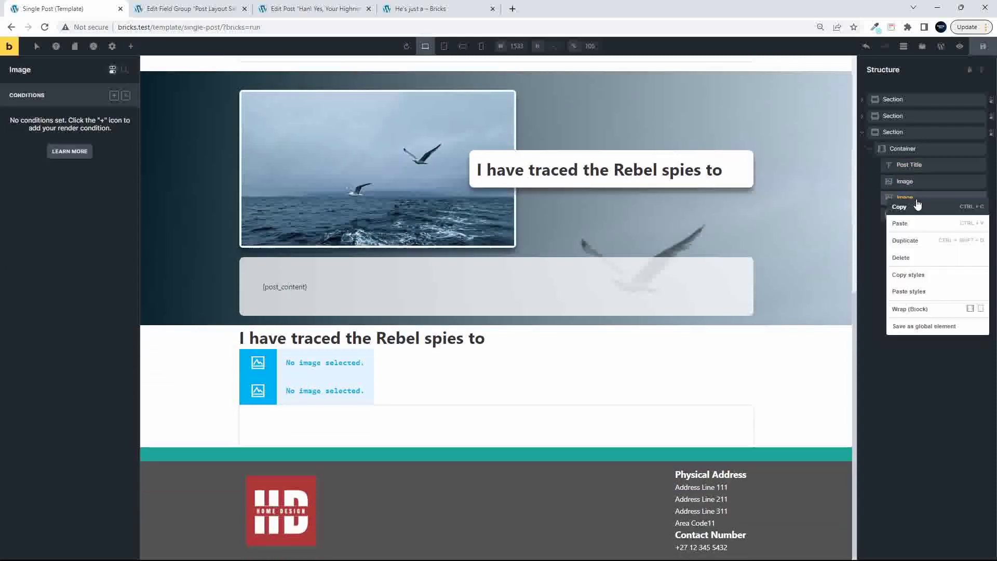
left_click(930, 264)
left_click(914, 179)
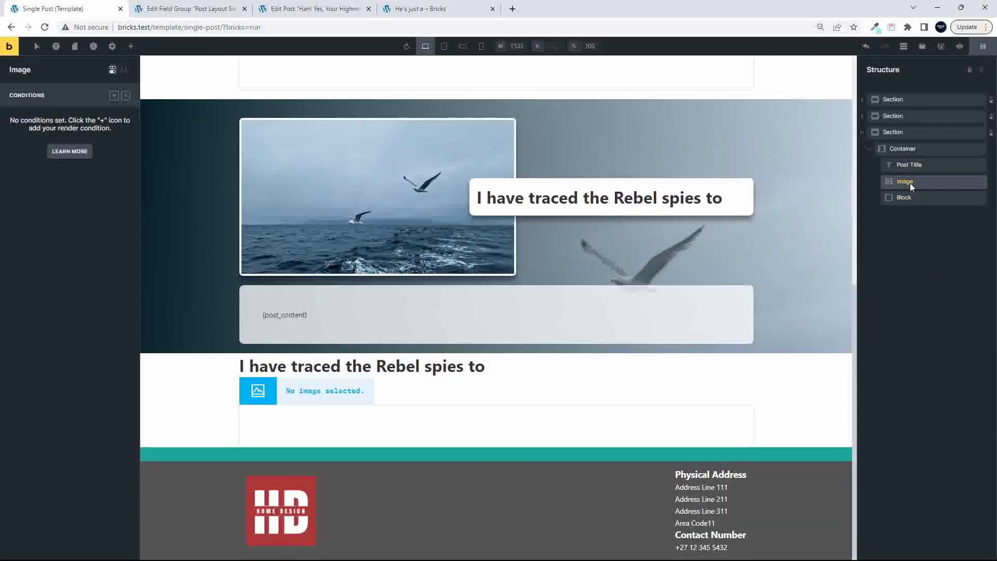
- Set the image source to the post's featured image via dynamic data
left_click(110, 73)
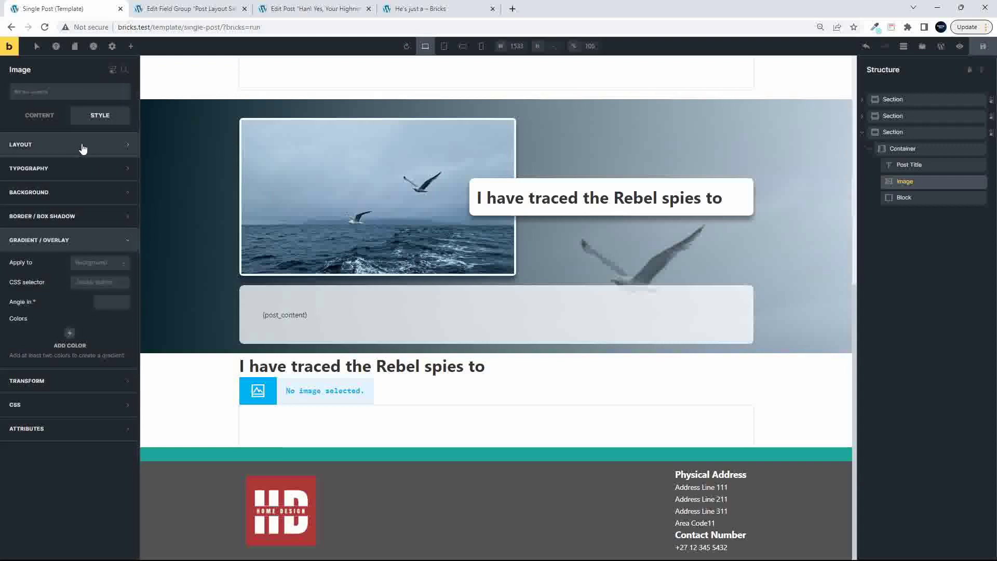
left_click(40, 115)
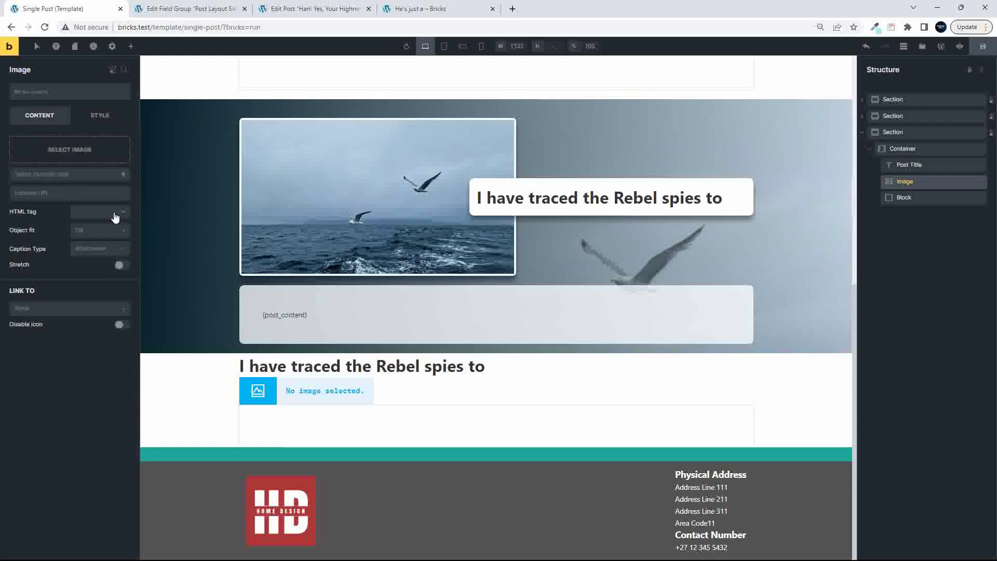
left_click(122, 176)
type("featured")
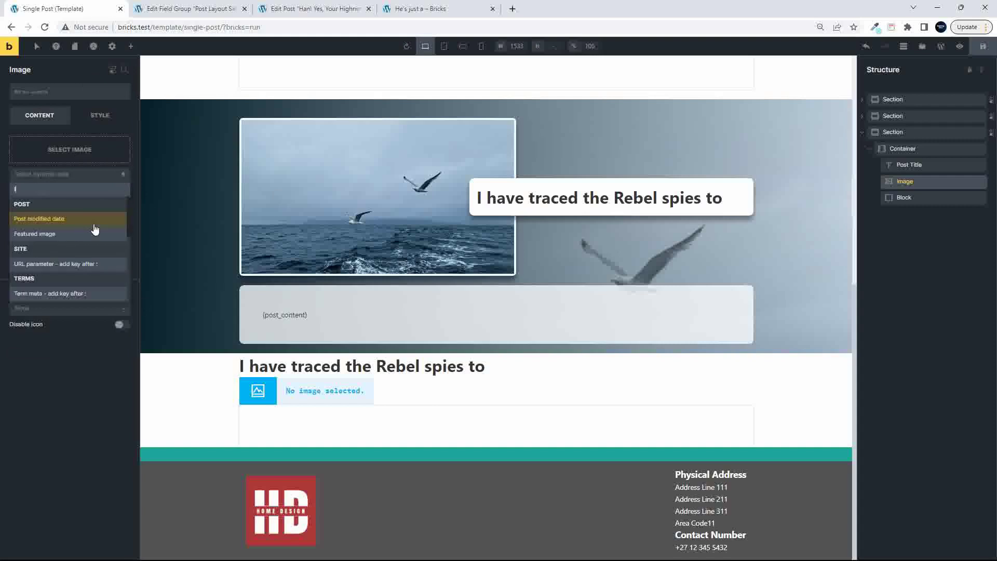
left_click(40, 218)
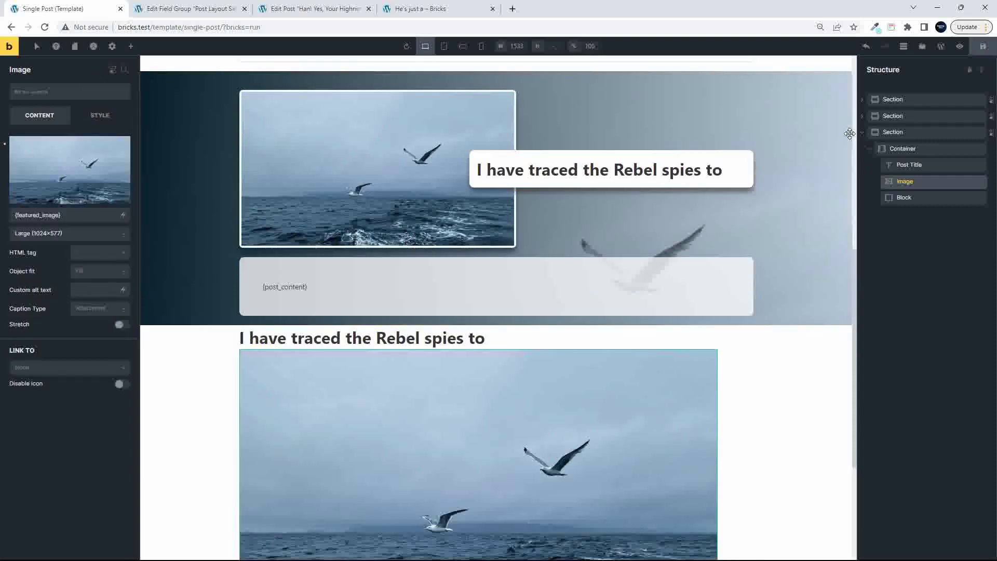
- Centre the container's items on the cross axis and delete the empty Block
left_click(922, 152)
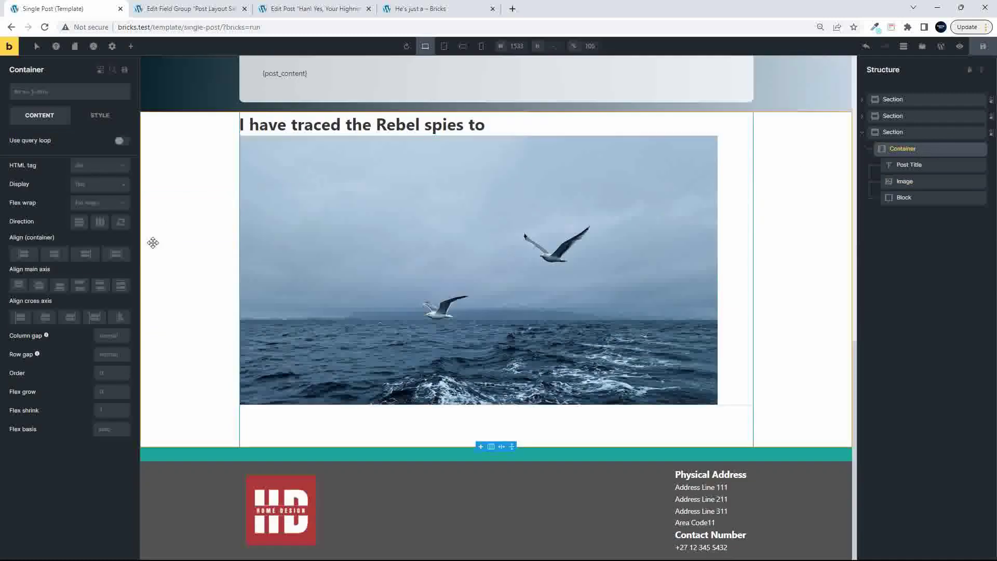
left_click(52, 318)
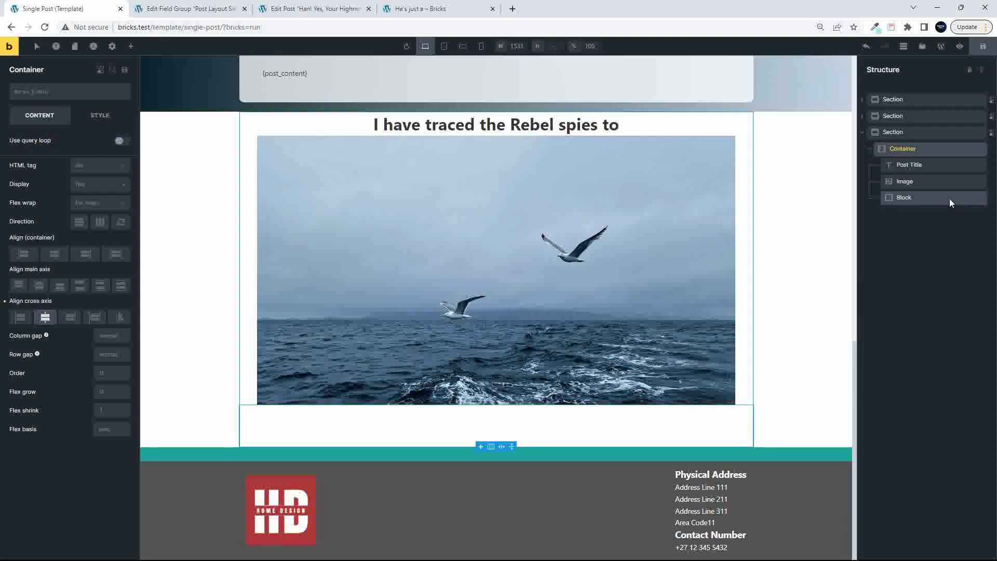
left_click(905, 198)
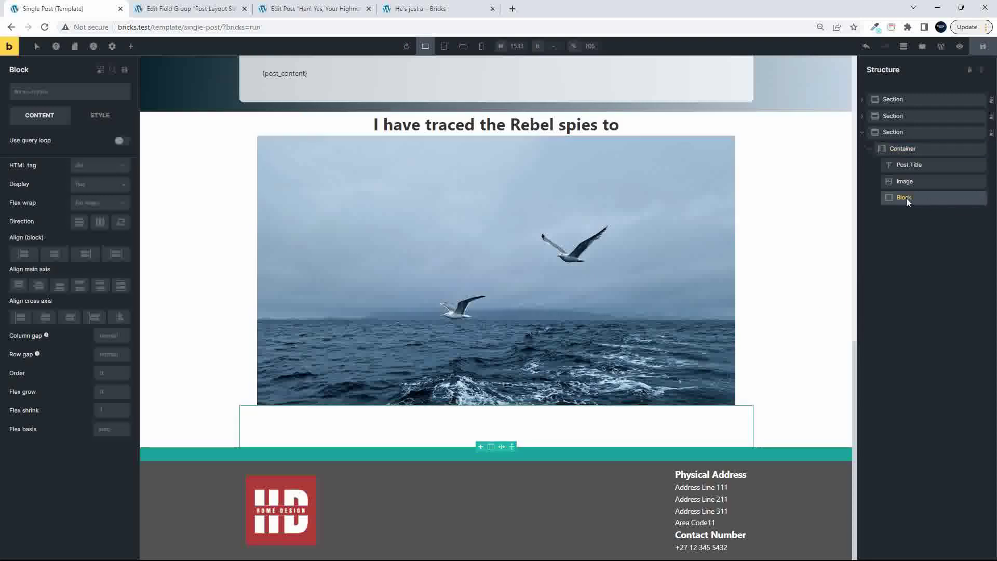
right_click(905, 198)
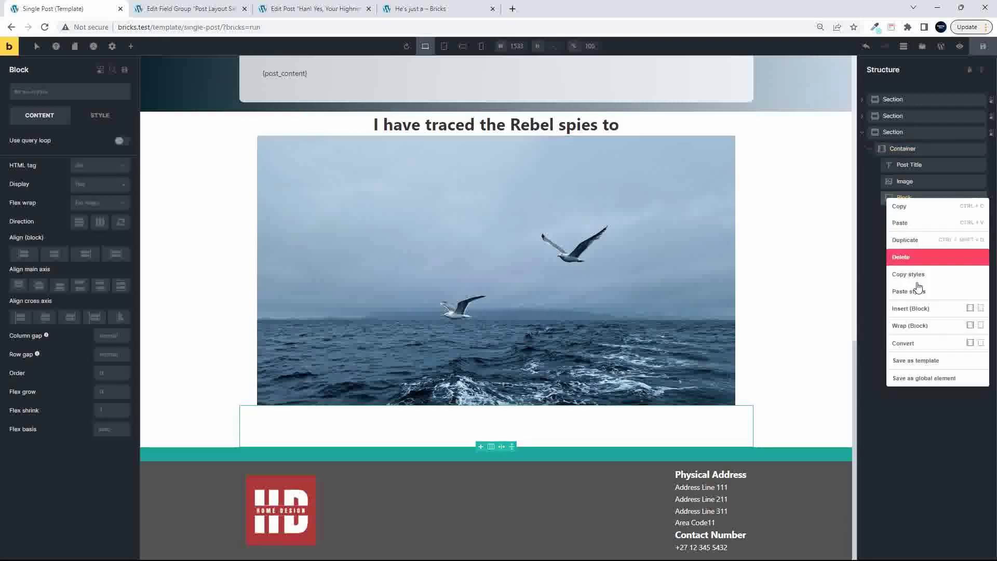
left_click(927, 258)
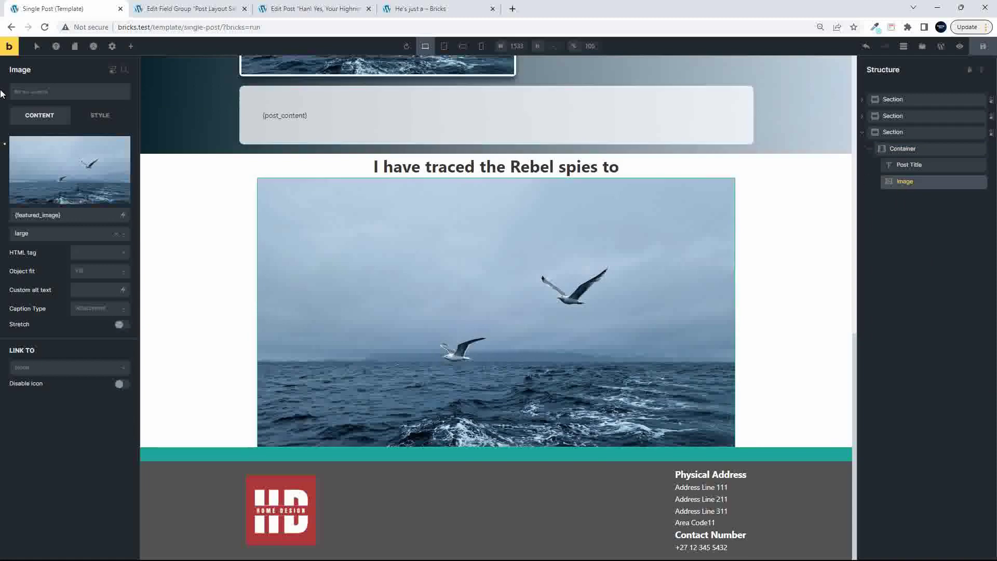
left_click(131, 47)
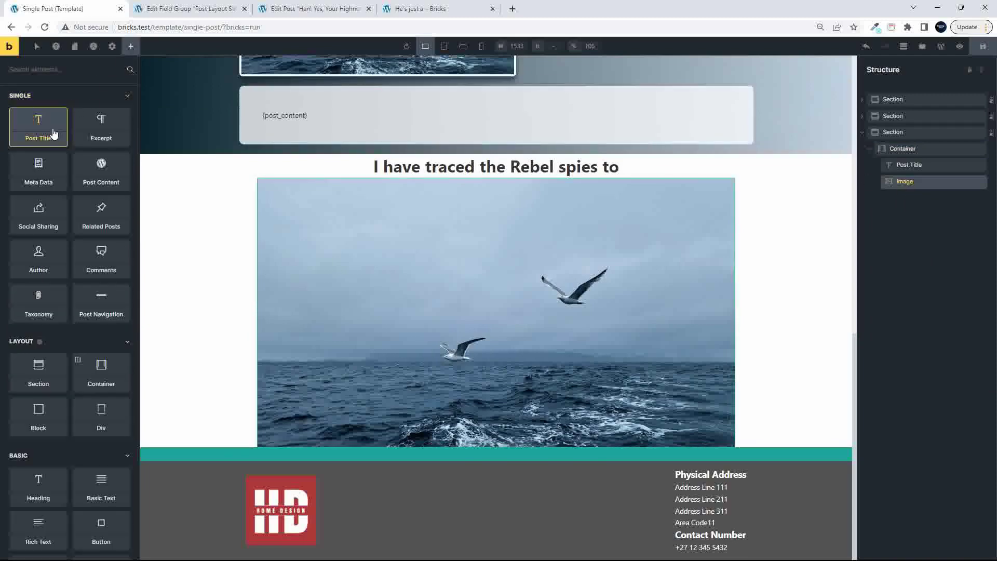
- Add a Basic Text element below the image using a 'tex' element search
type("tes")
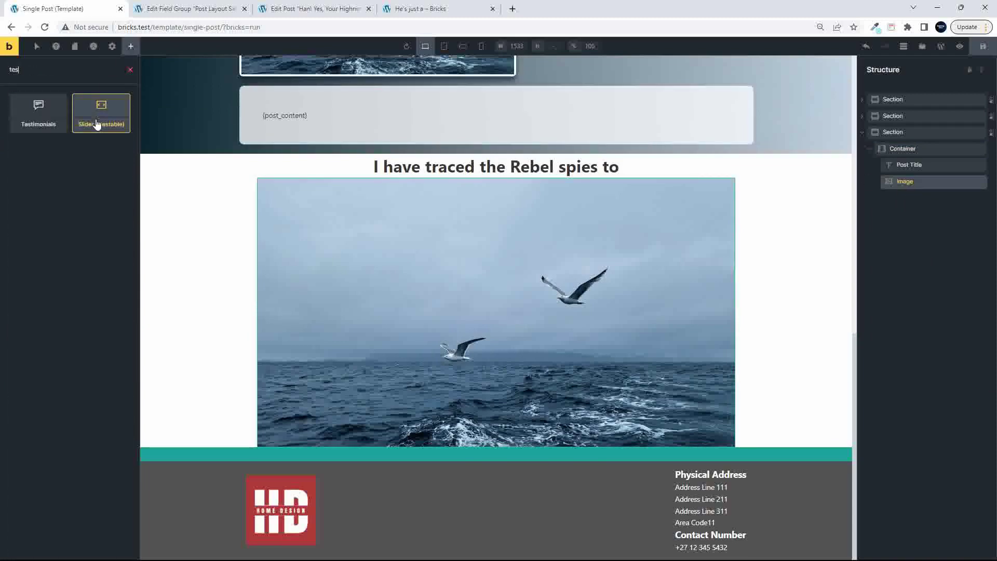
key("BackSpace")
type("x")
left_click(40, 115)
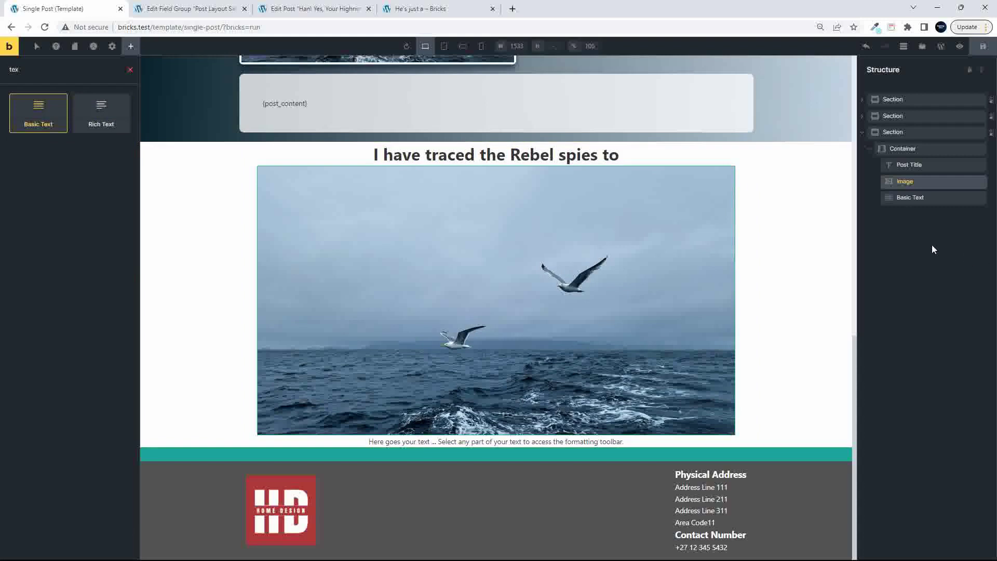
- Replace the text's placeholder with the {post_content} dynamic data tag
left_click(904, 194)
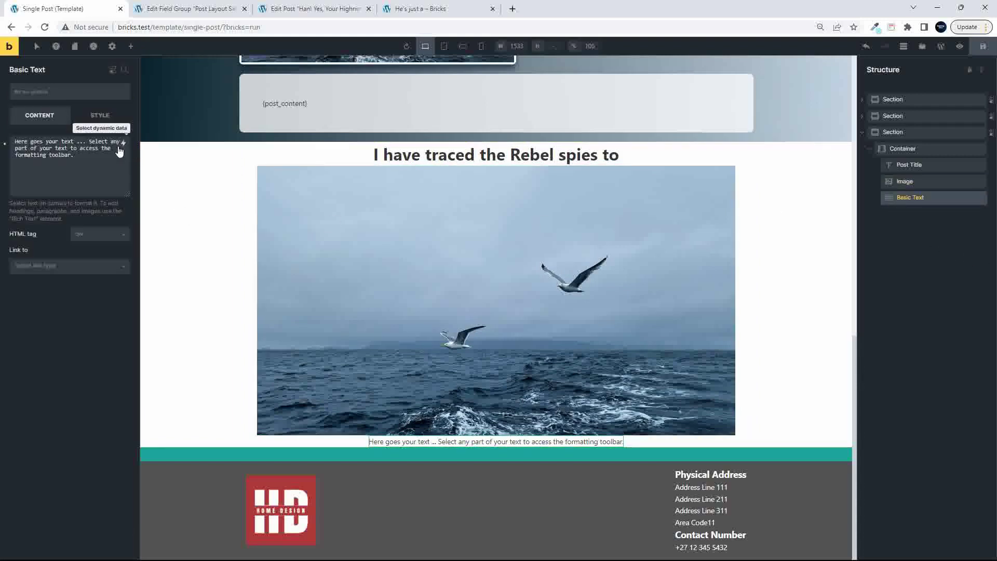
left_click(105, 155)
key("ctrl+a")
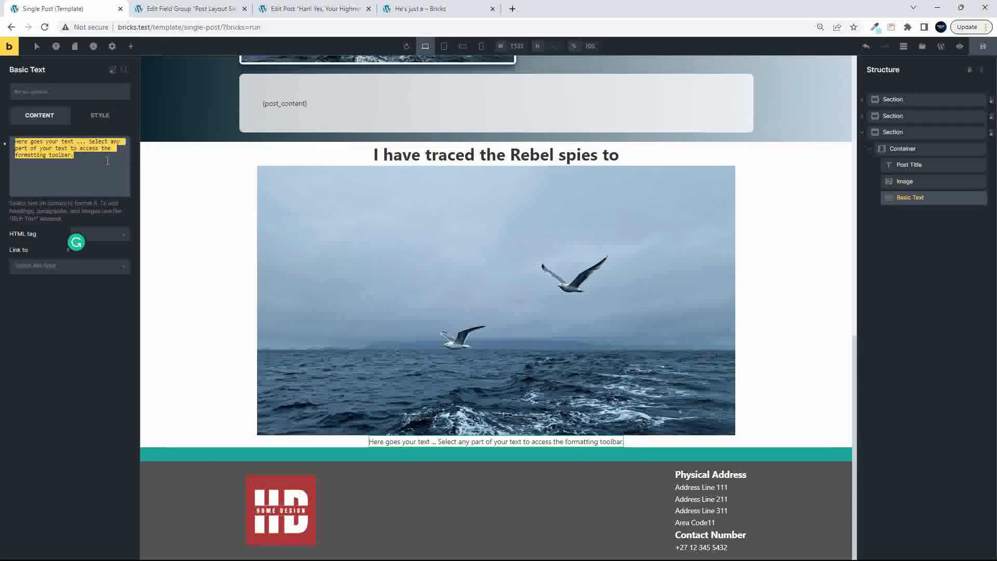
key("BackSpace")
left_click(123, 143)
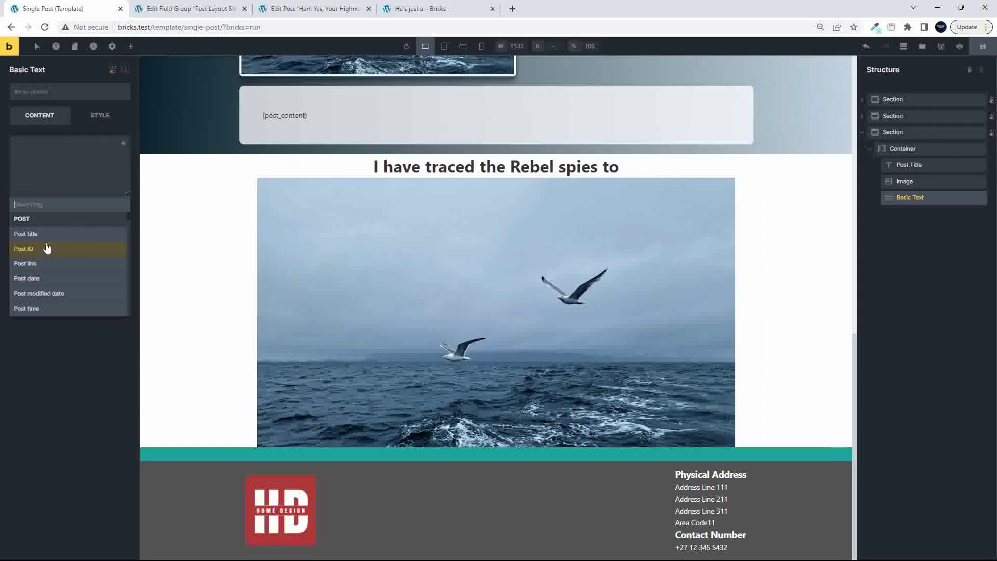
scroll(60, 265, "down", 3)
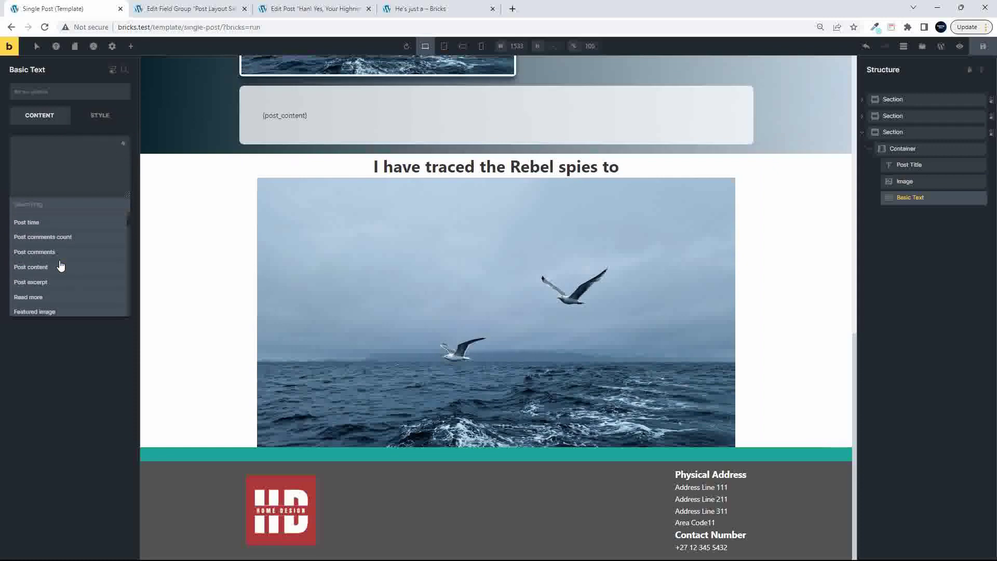
left_click(62, 268)
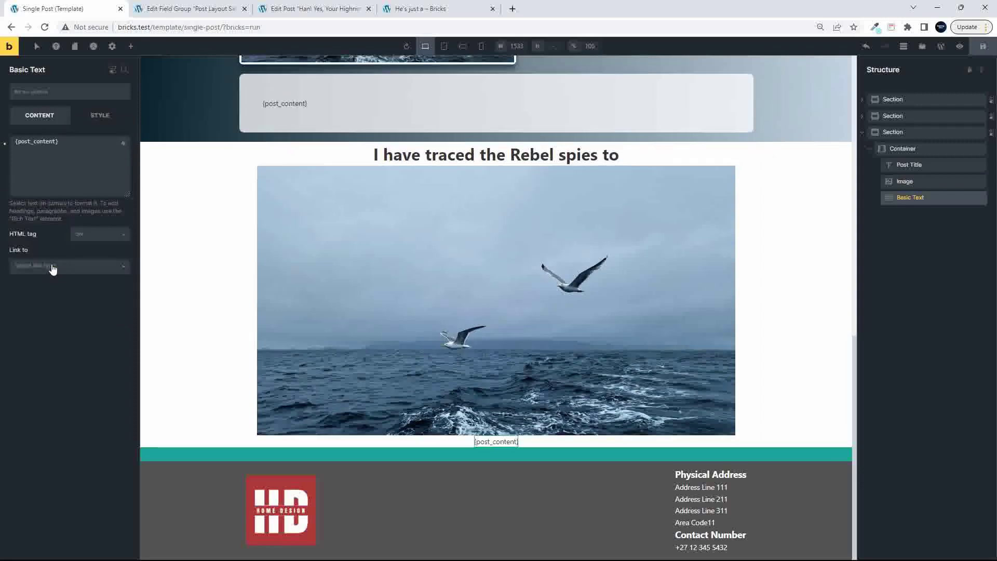
left_click(910, 180)
left_click(98, 118)
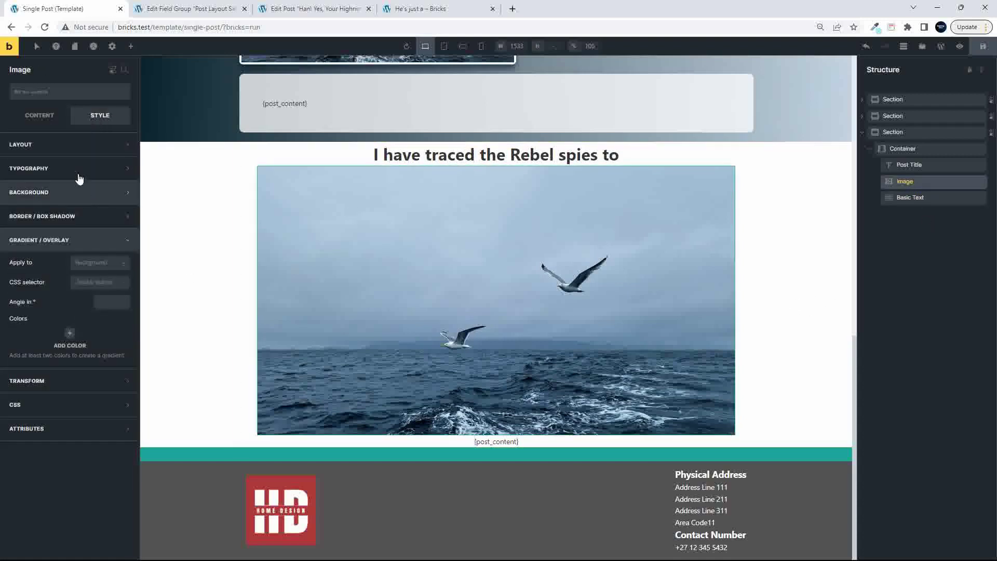
- Give the image 0 bottom padding and 20 bottom margin, the section 40 bottom margin, and save
left_click(77, 147)
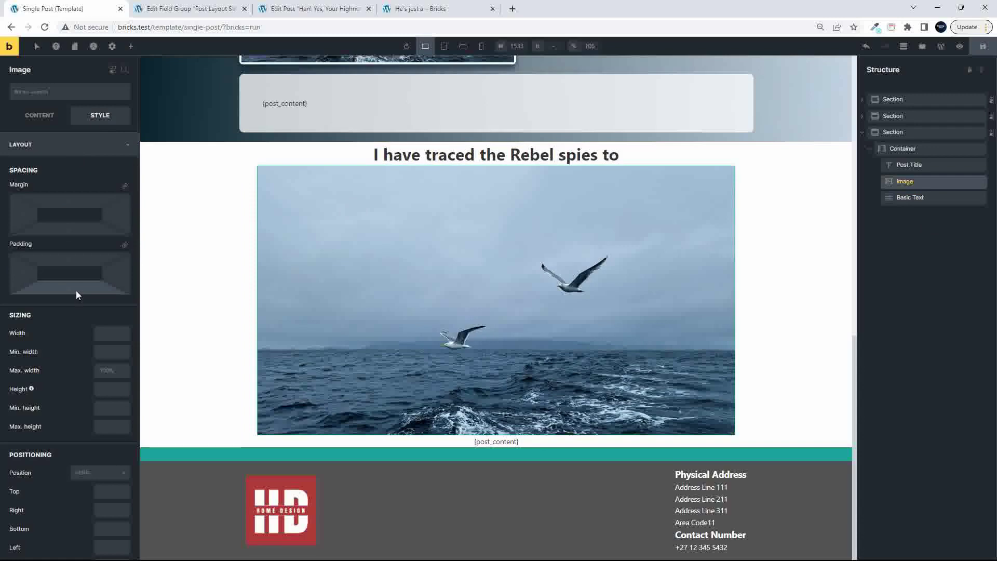
left_click(76, 289)
type("0")
left_click(76, 225)
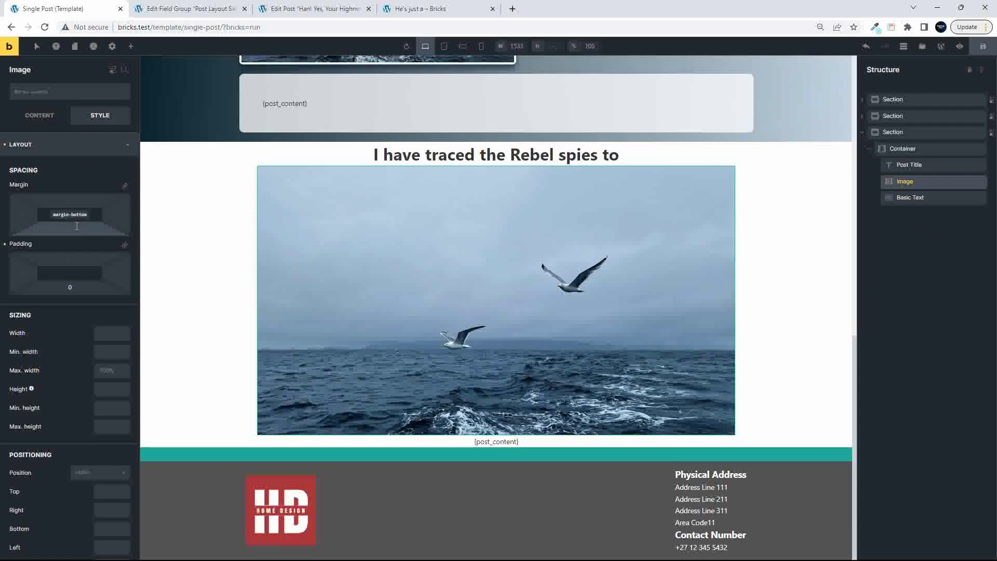
type("20")
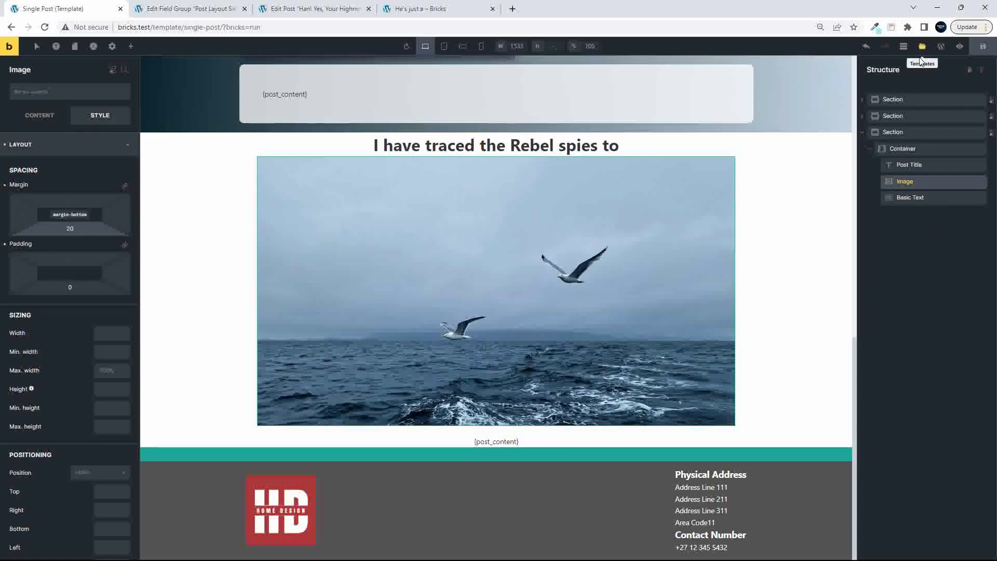
left_click(896, 132)
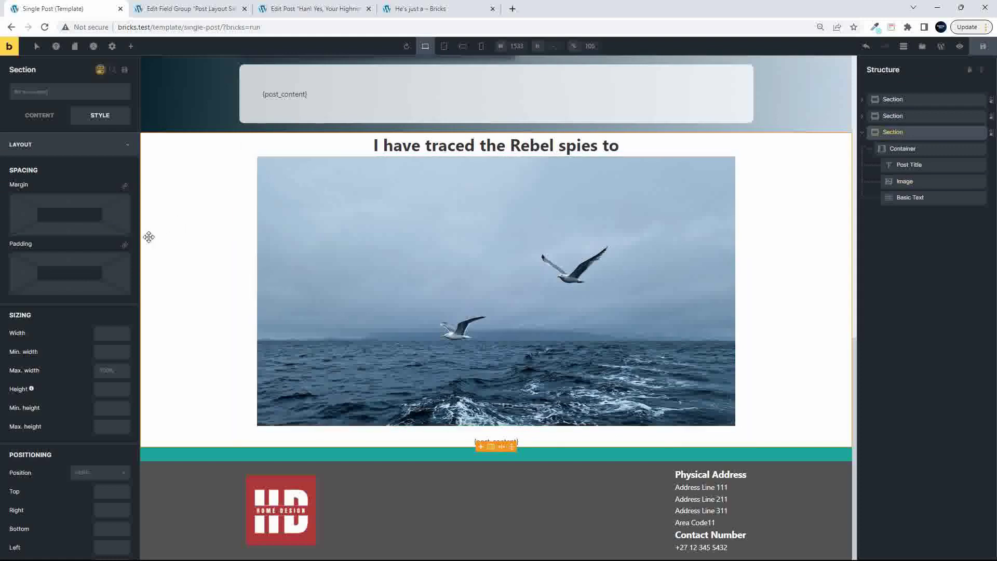
left_click(73, 228)
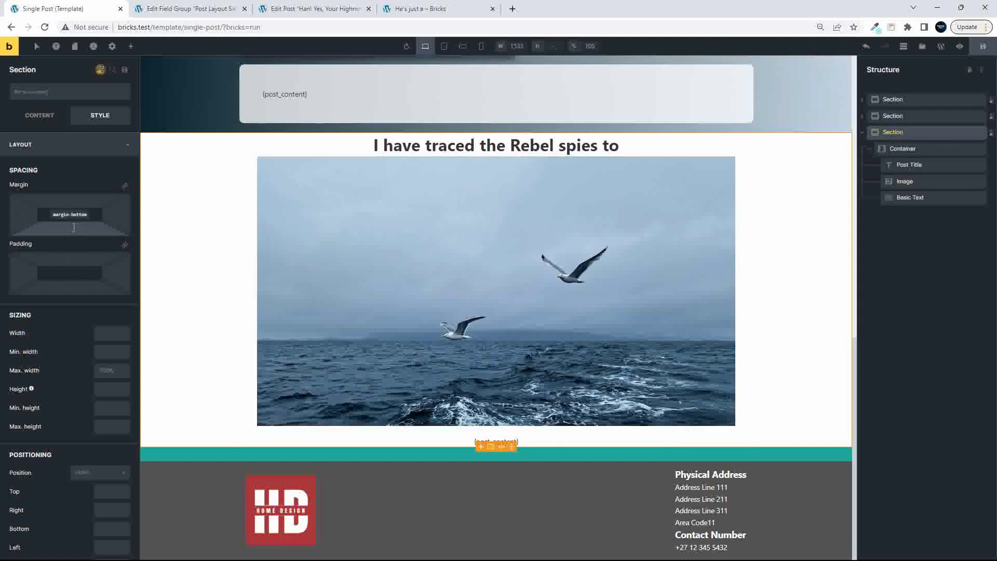
type("40")
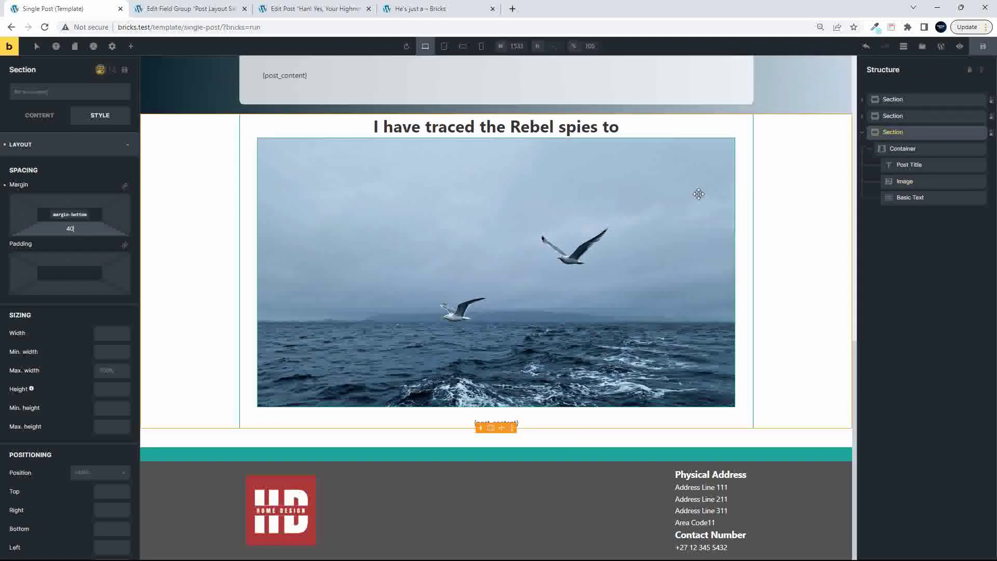
left_click(983, 48)
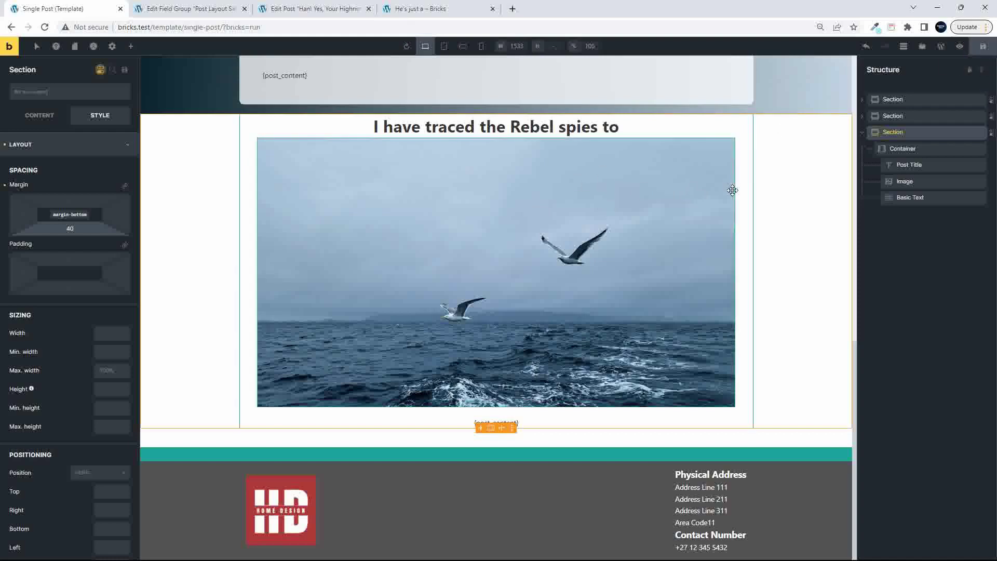
- Drag the post title's margins to 20 top and 26 bottom, then save again
left_click(590, 123)
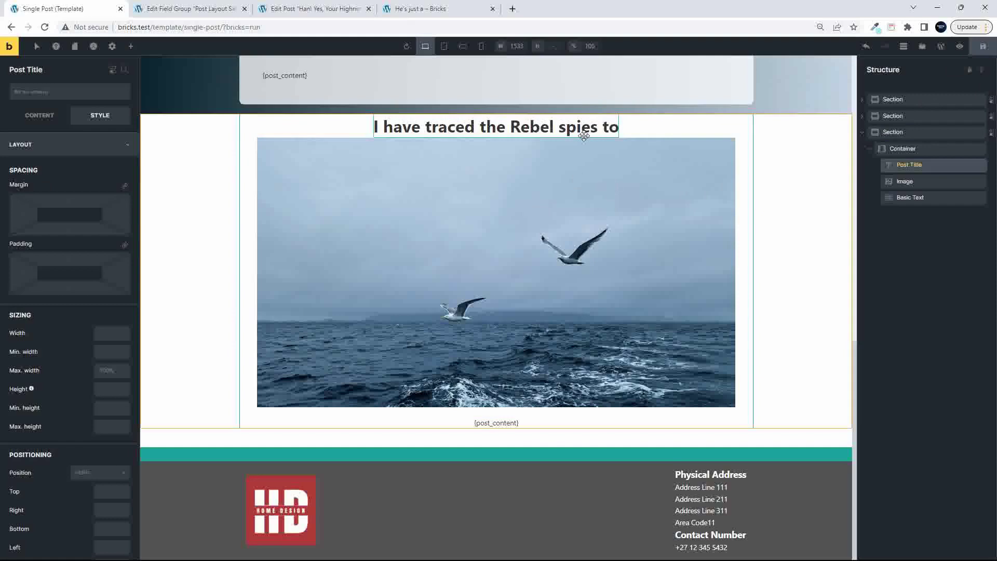
left_click_drag(581, 138, 577, 155)
left_click_drag(581, 111, 583, 120)
left_click(719, 138)
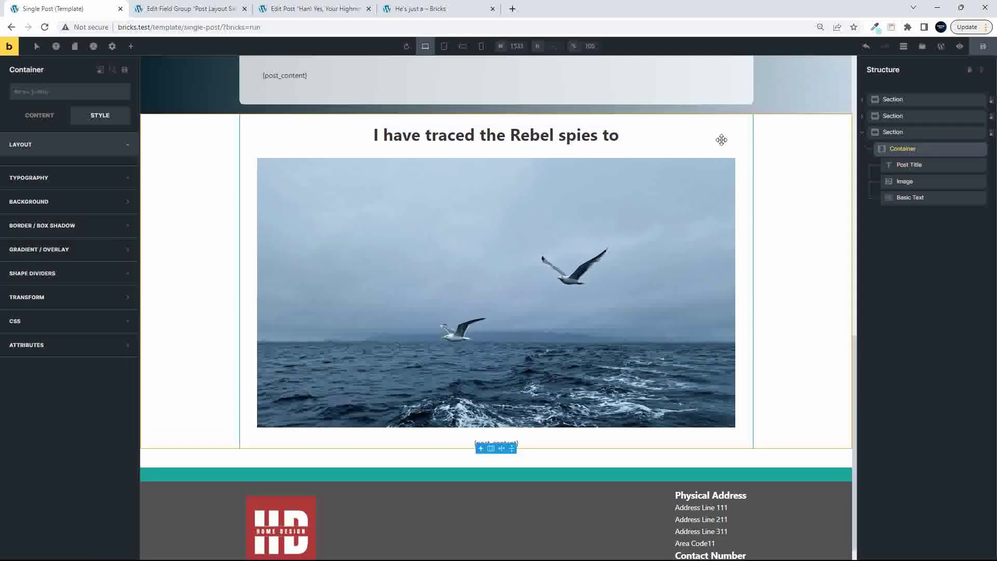
left_click(983, 48)
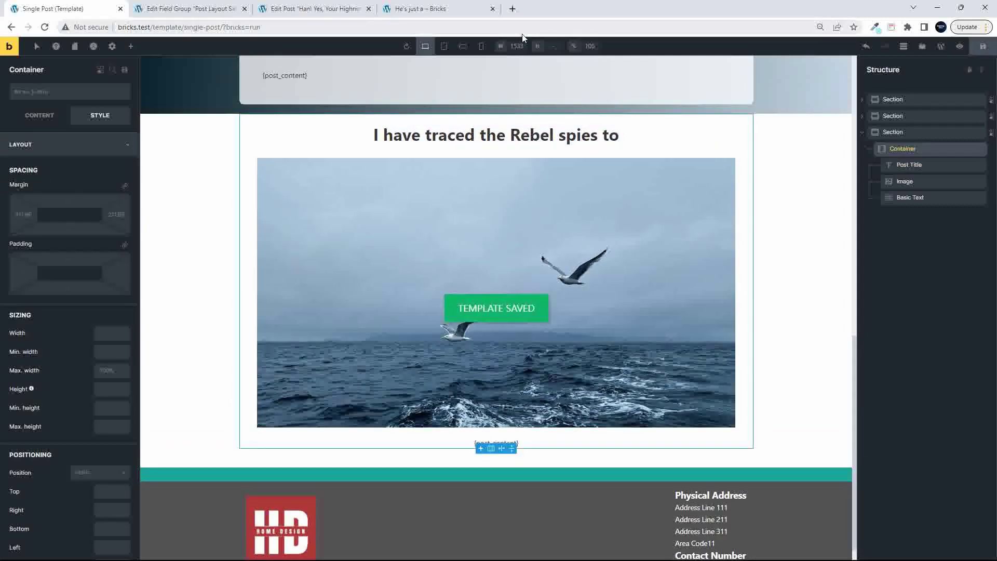
- Select Layout Three under Post Layout Selection on the 'He's just a' post and update it
left_click(414, 10)
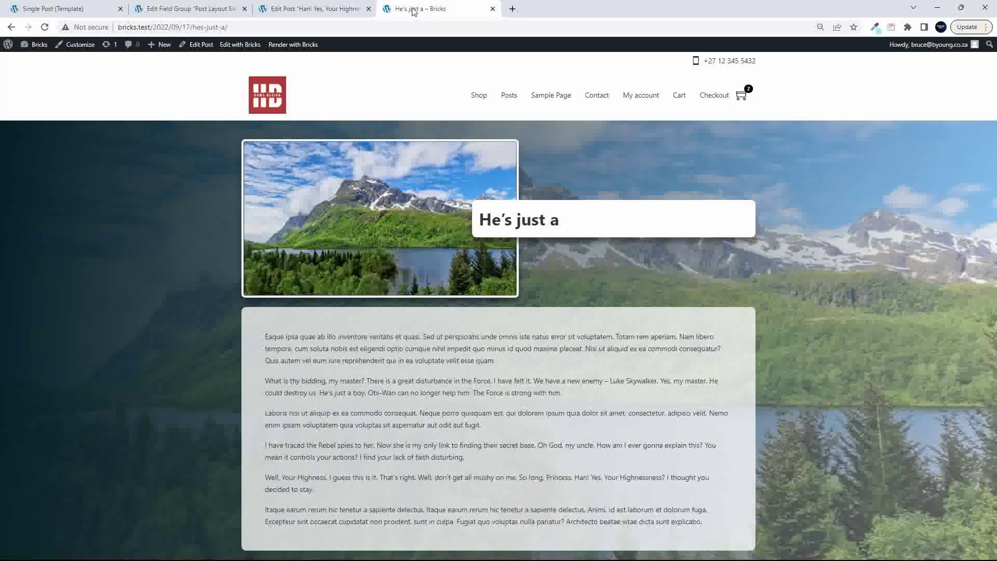
left_click(198, 47)
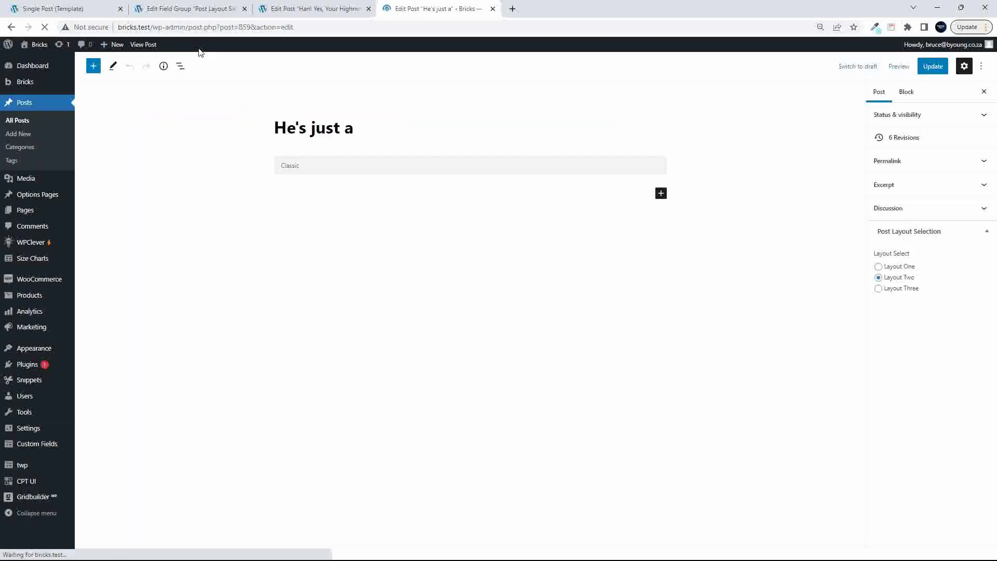
left_click(906, 290)
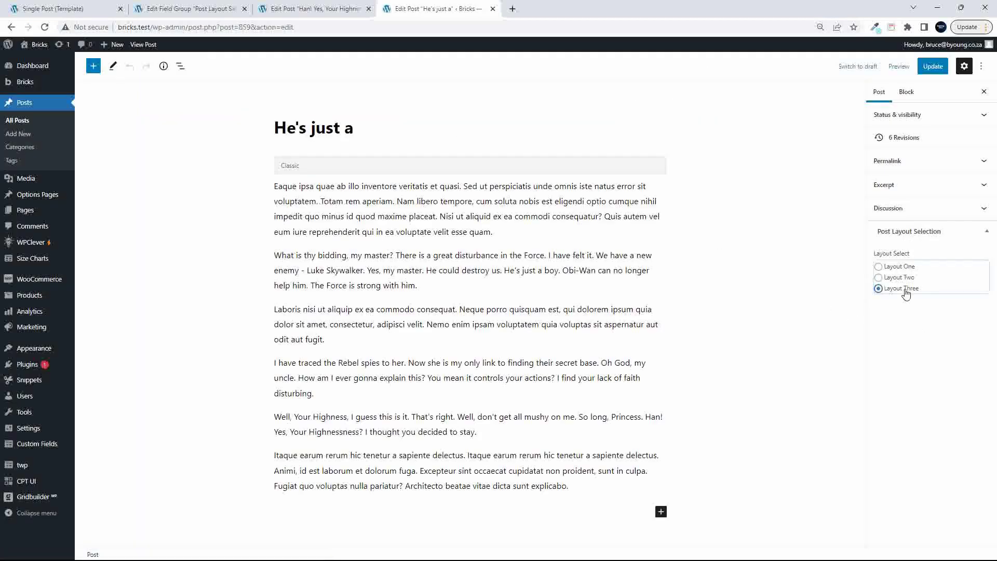
left_click(933, 66)
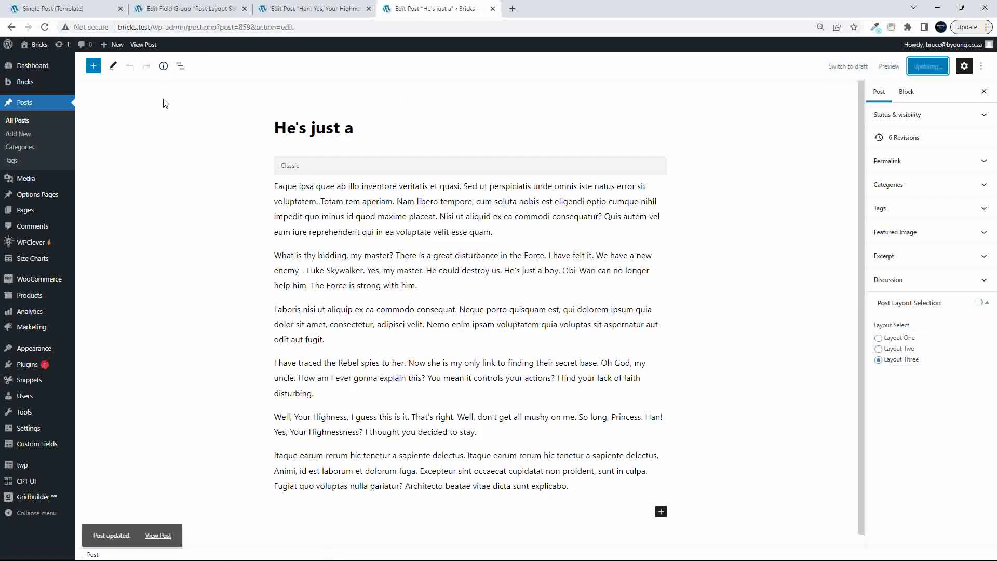
left_click(146, 46)
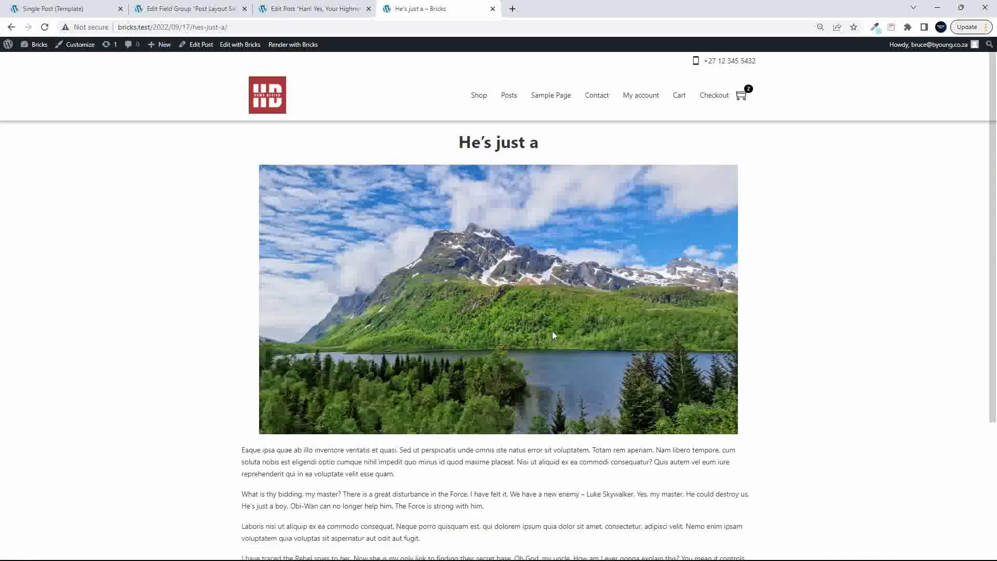
- Scroll the live 'He's just a' post to check the centred title, featured image and content
scroll(555, 335, "down", 5)
scroll(554, 335, "up", 5)
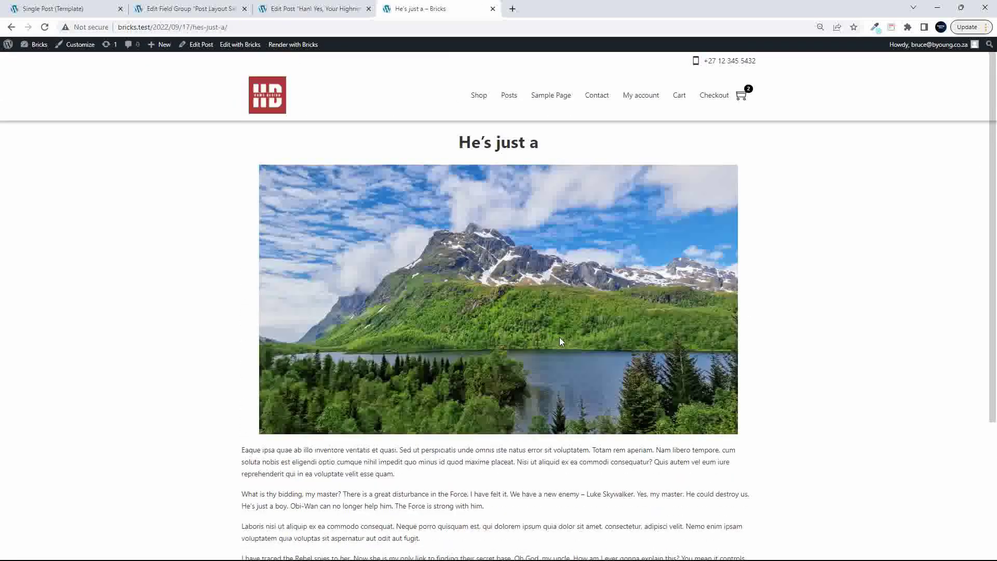